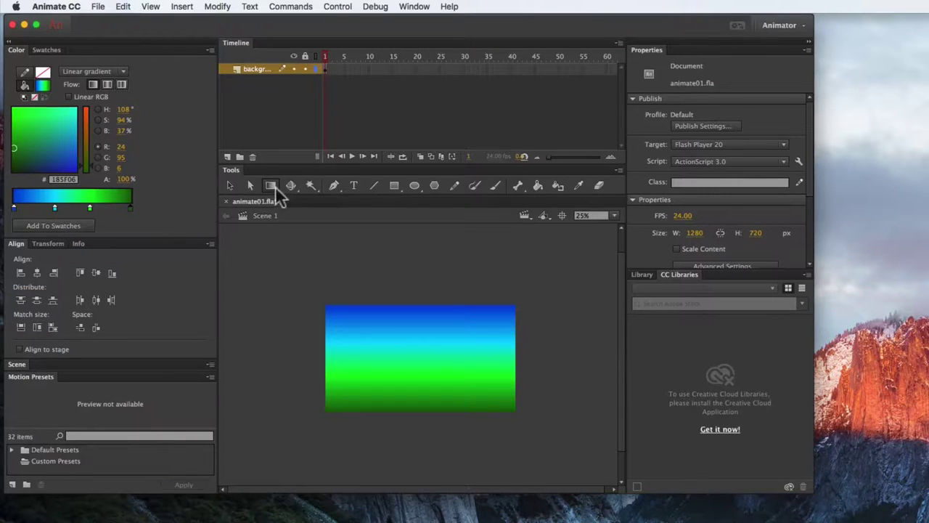
Step: Lock the gradient background layer and add a new Layer 2 above it
left_click(271, 187)
left_click(287, 250)
Step: Rename Layer 2 to 'sun' above the locked background layer
left_click(227, 156)
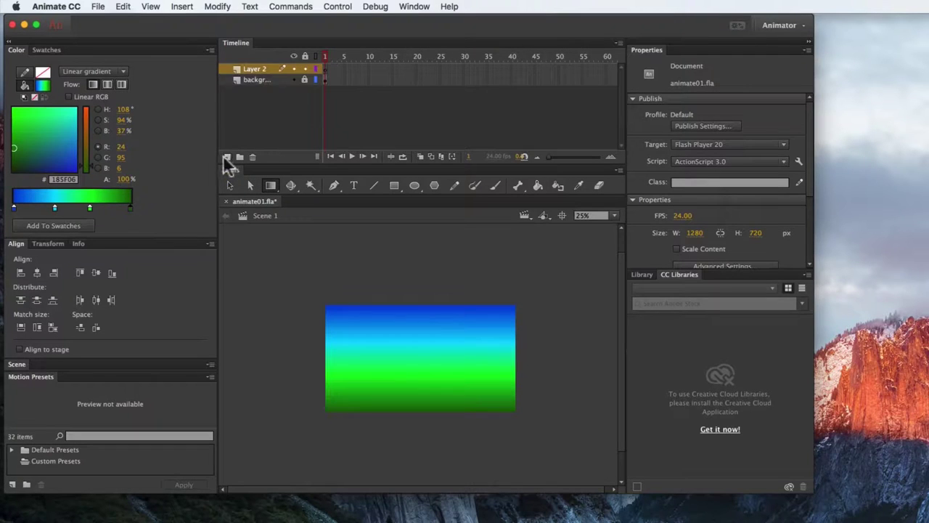
left_click(253, 71)
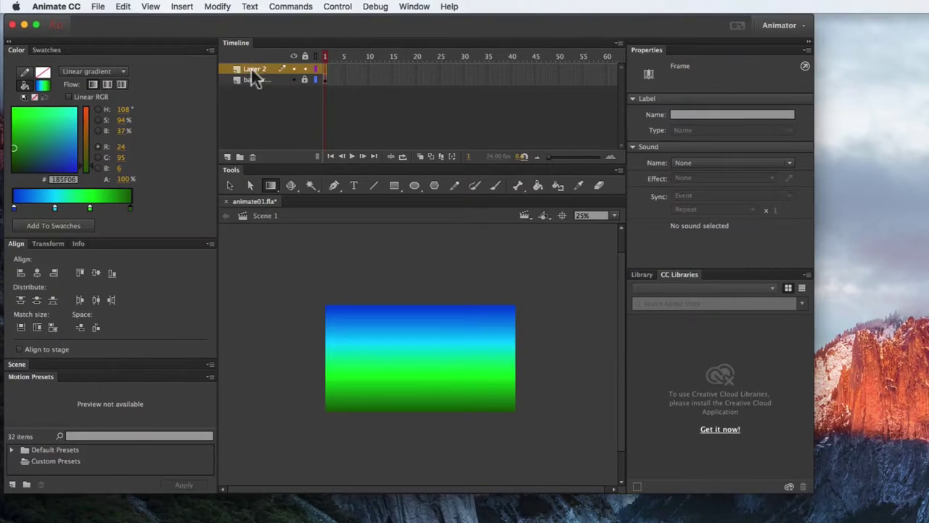
double_click(258, 69)
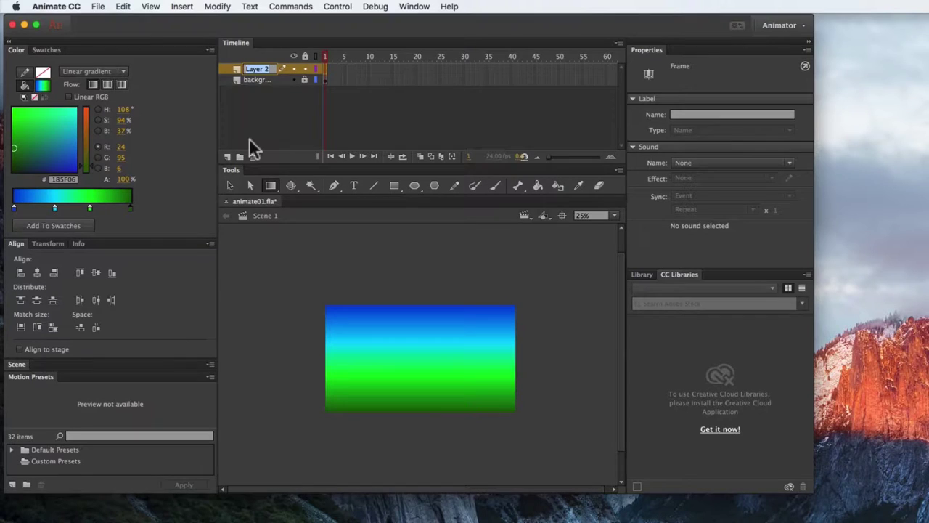
type("sun")
left_click(287, 106)
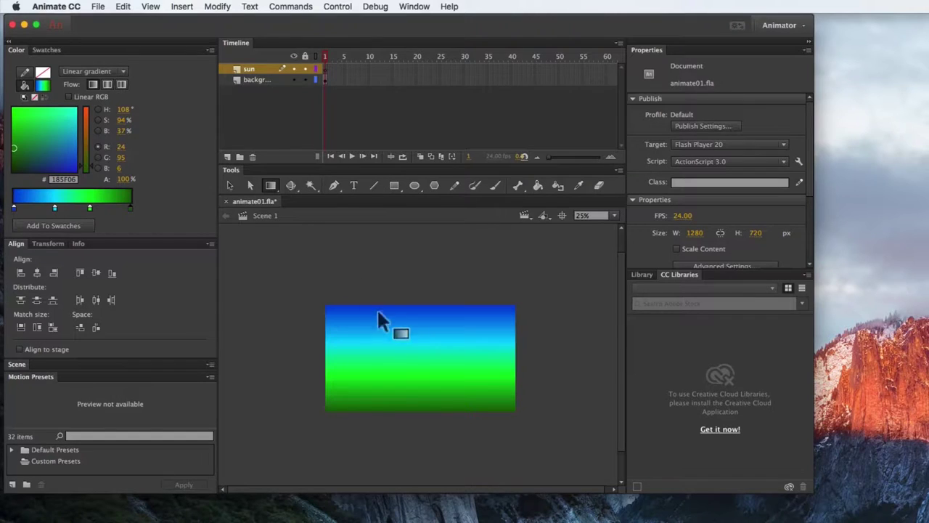
Step: Select the whole gradient background and start converting it to a symbol named 'background'
left_click(230, 186)
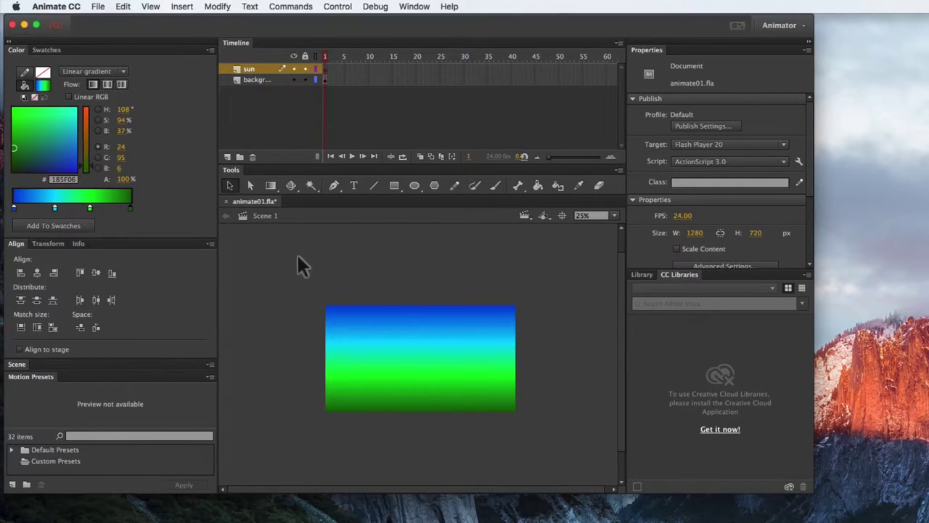
mouse_move(297, 253)
left_mouse_down()
mouse_move(650, 502)
mouse_move(553, 438)
left_mouse_up()
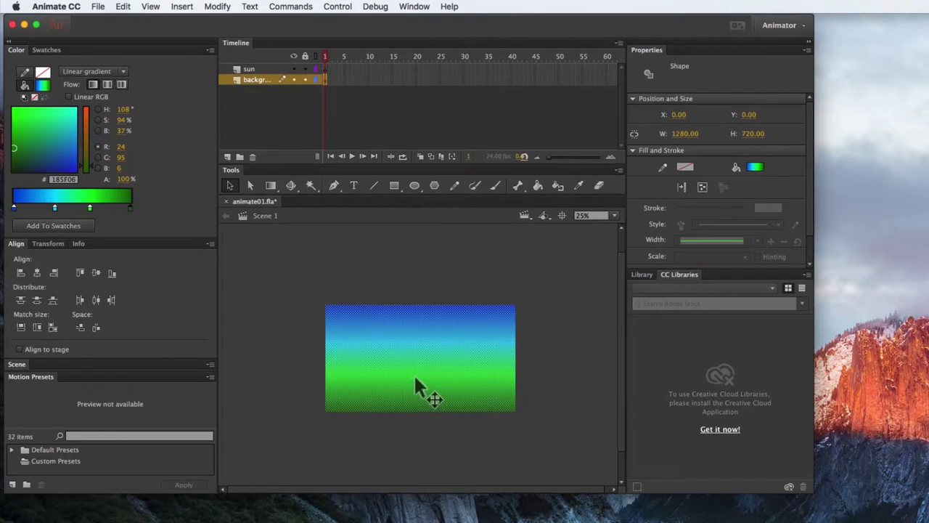
right_click(414, 373)
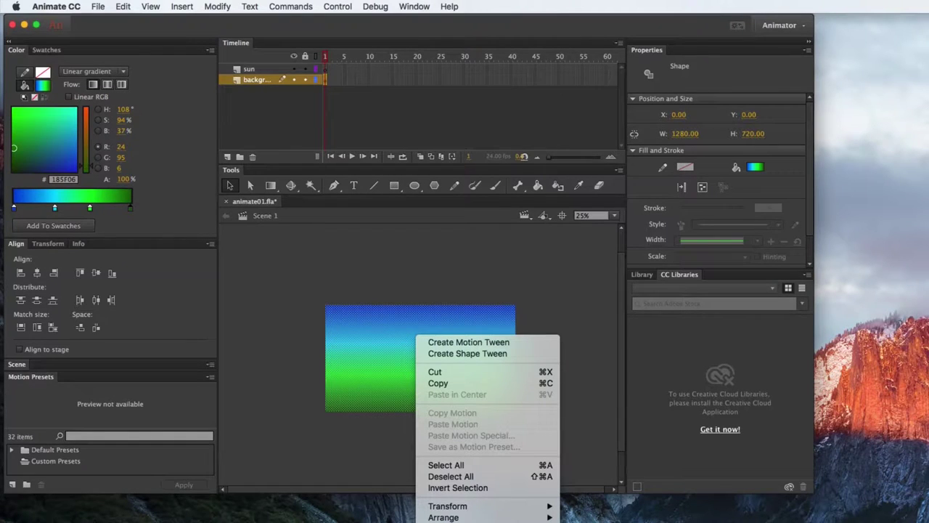
key("F8")
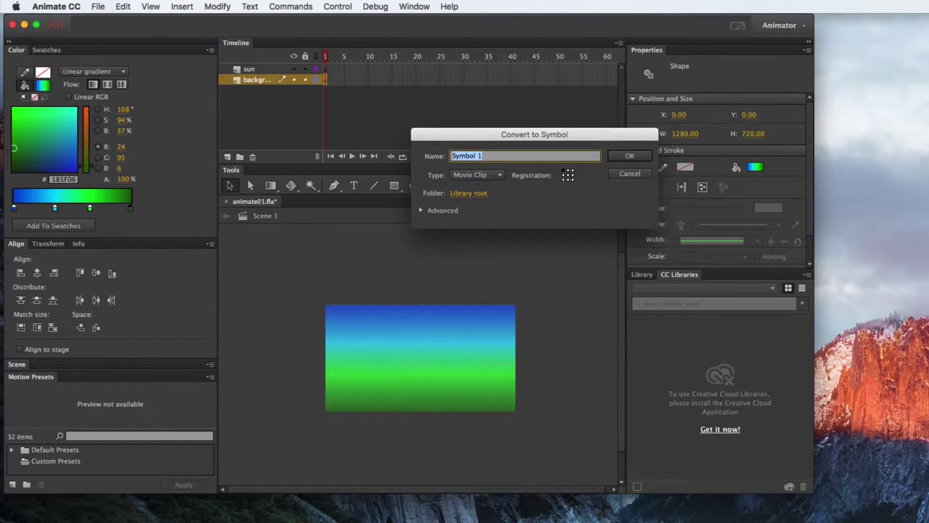
type("background")
Step: Set the symbol type to Graphic, complete the name as background_gr, and create it
left_click(500, 175)
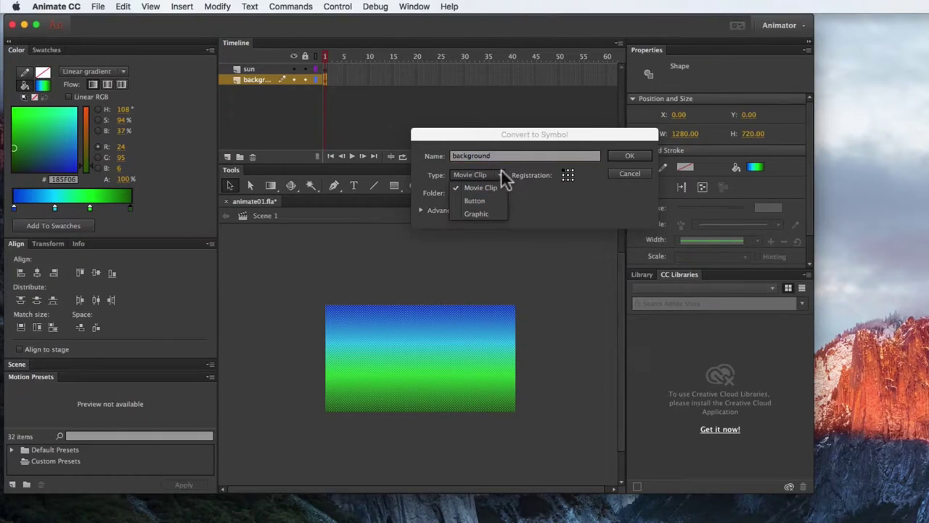
left_click(476, 213)
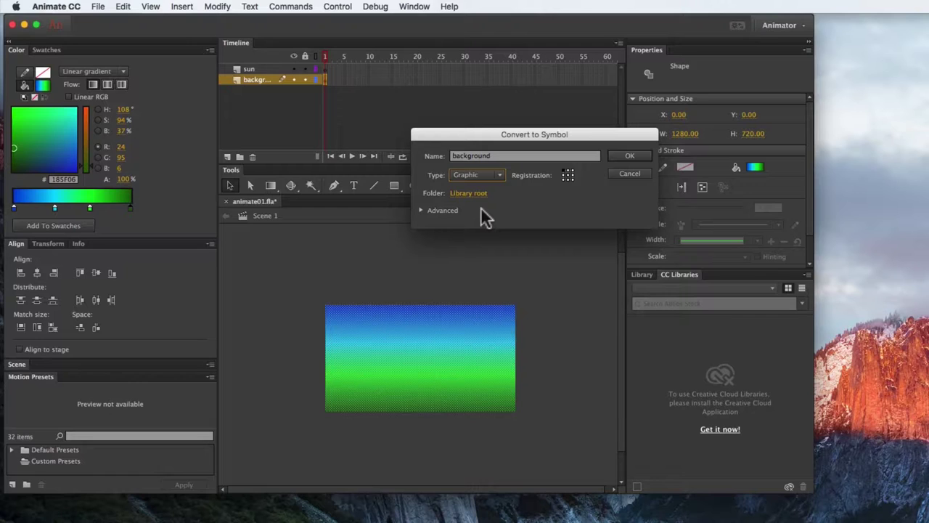
left_click(499, 174)
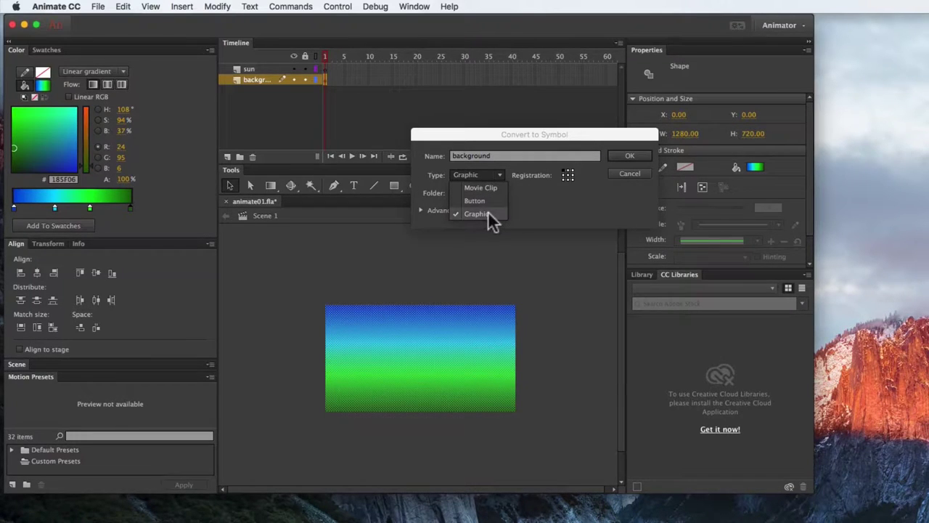
left_click(479, 214)
left_click(498, 154)
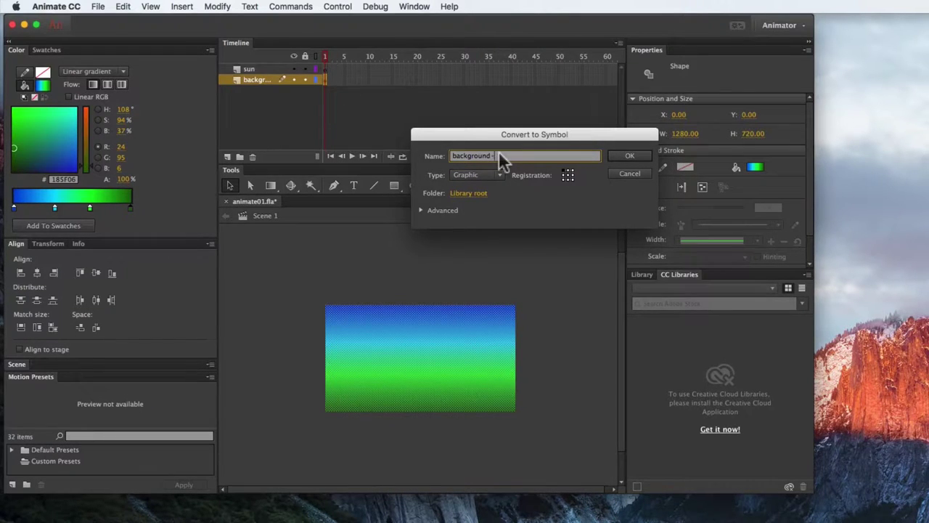
type("-_")
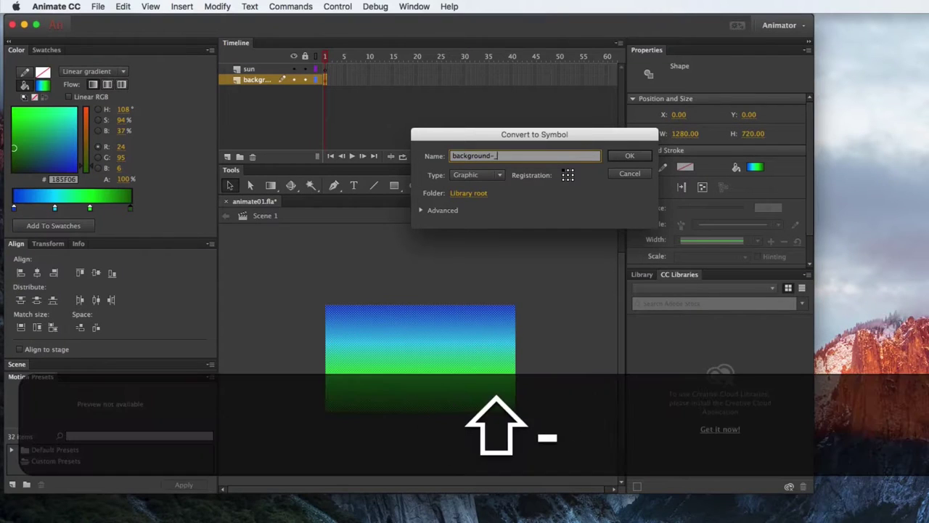
type("Gr")
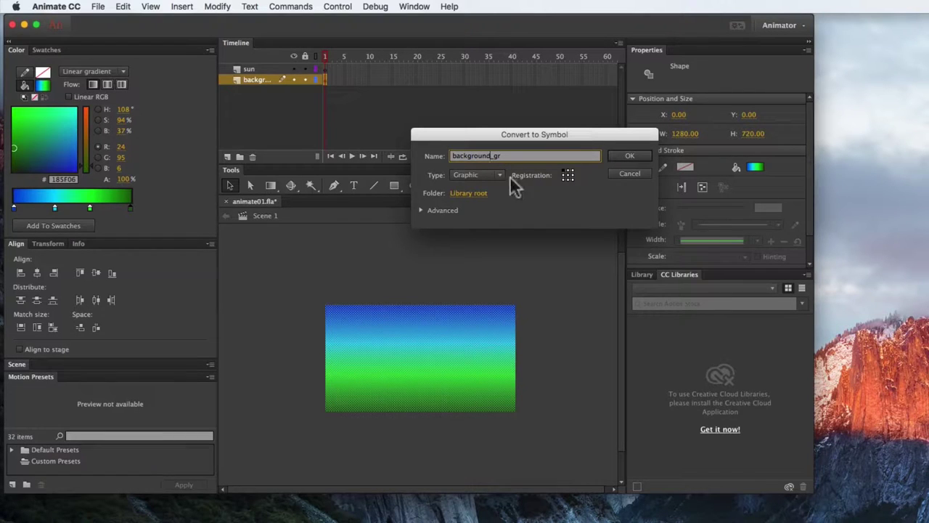
left_click(629, 156)
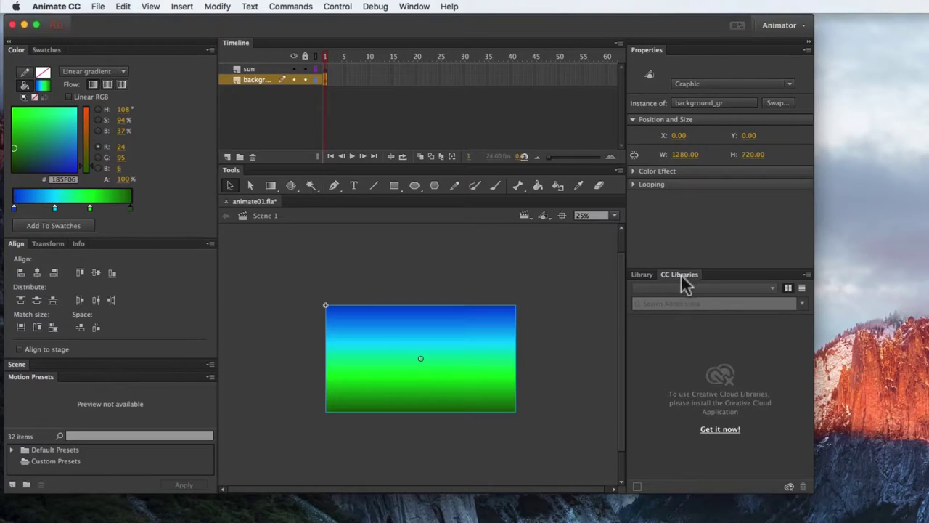
Step: Close the CC Libraries panel, show background_gr in the Library, and save the document
left_click_drag(675, 275, 850, 276)
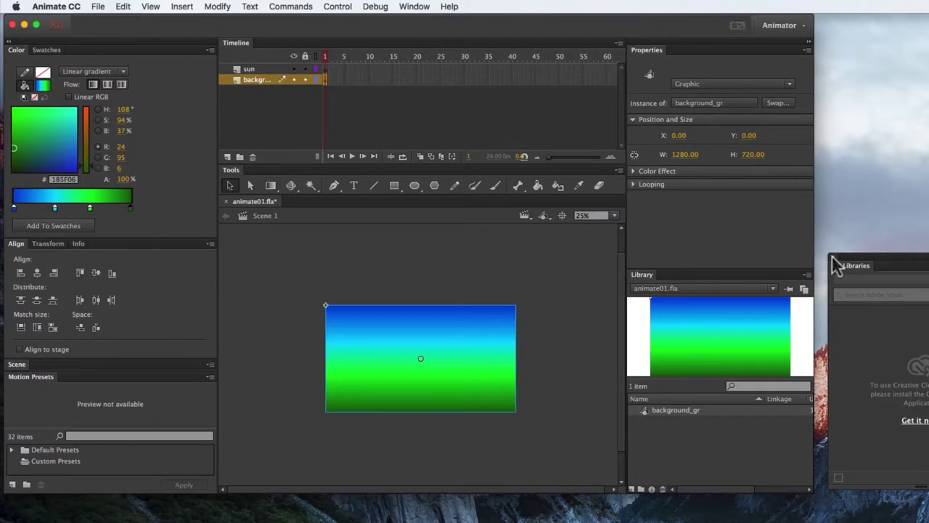
left_click(833, 260)
left_click(677, 417)
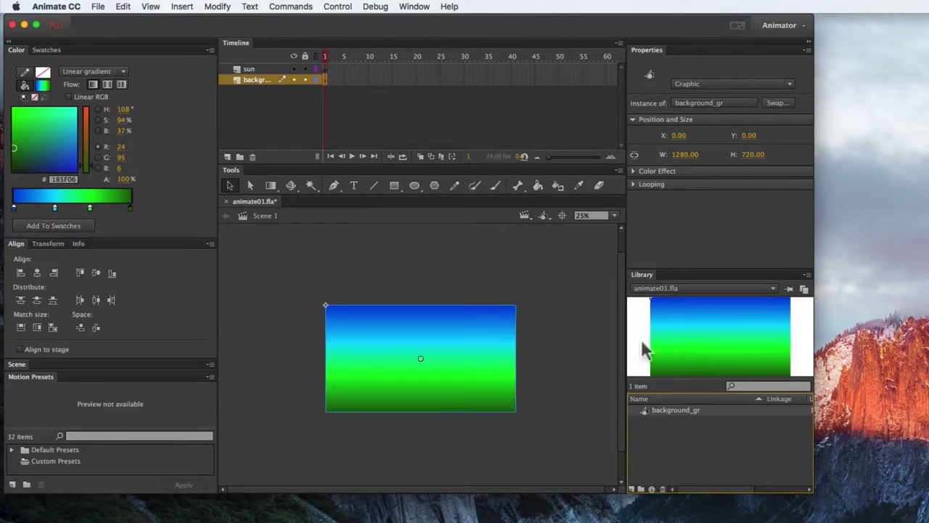
key("super+s")
left_click_drag(665, 408, 468, 348)
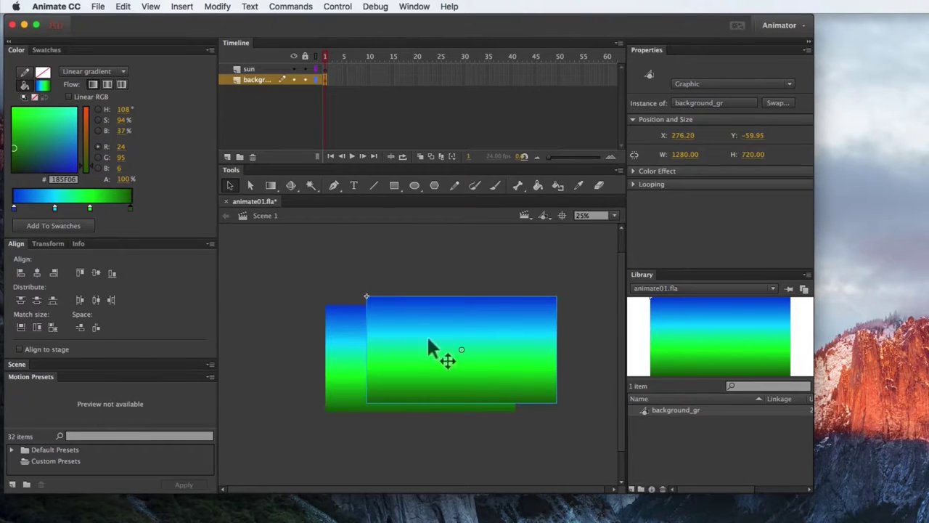
left_click(271, 186)
left_click(552, 320)
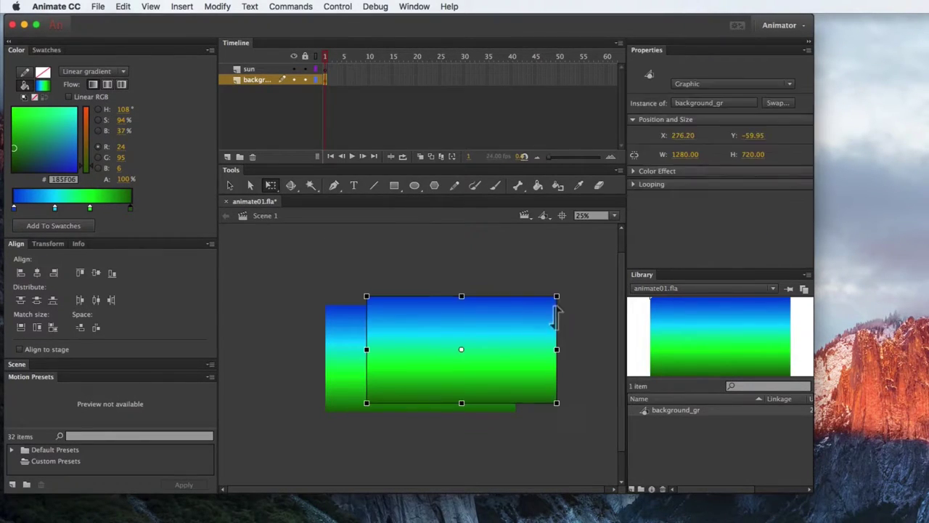
left_click_drag(557, 296, 499, 383)
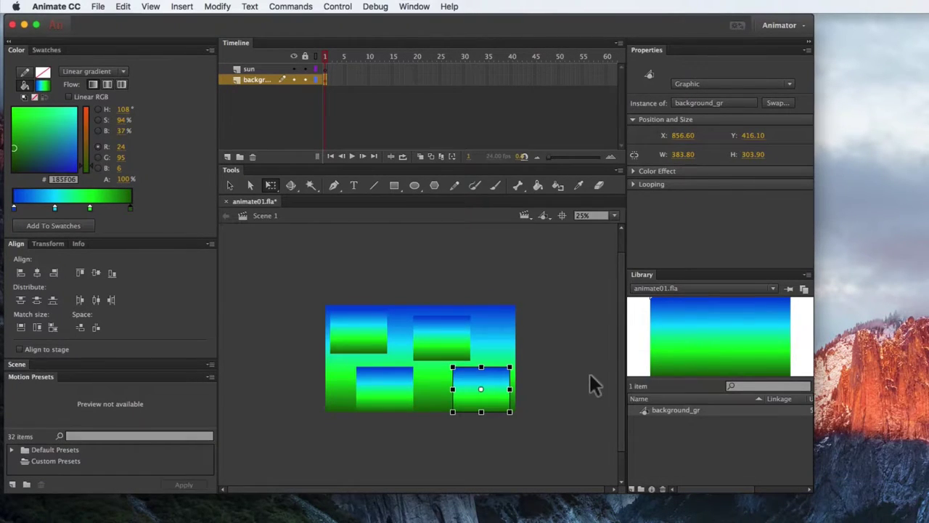
key("Delete")
left_click(432, 347)
key("Delete")
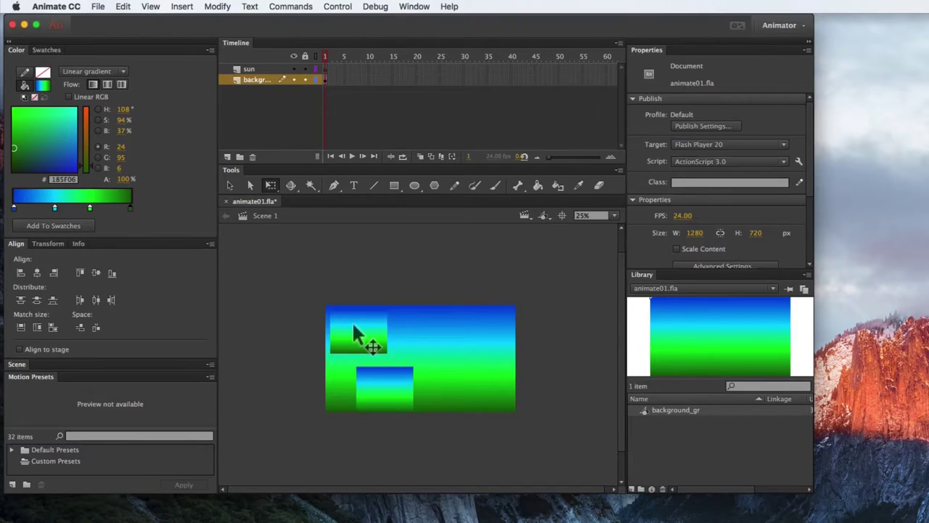
left_click(354, 333)
key("Delete")
left_click(379, 396)
key("Delete")
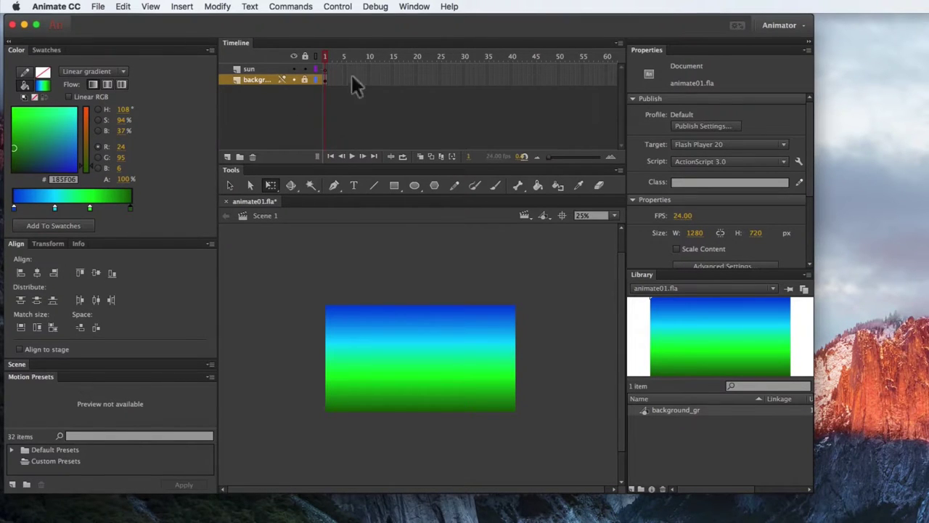
left_click(325, 69)
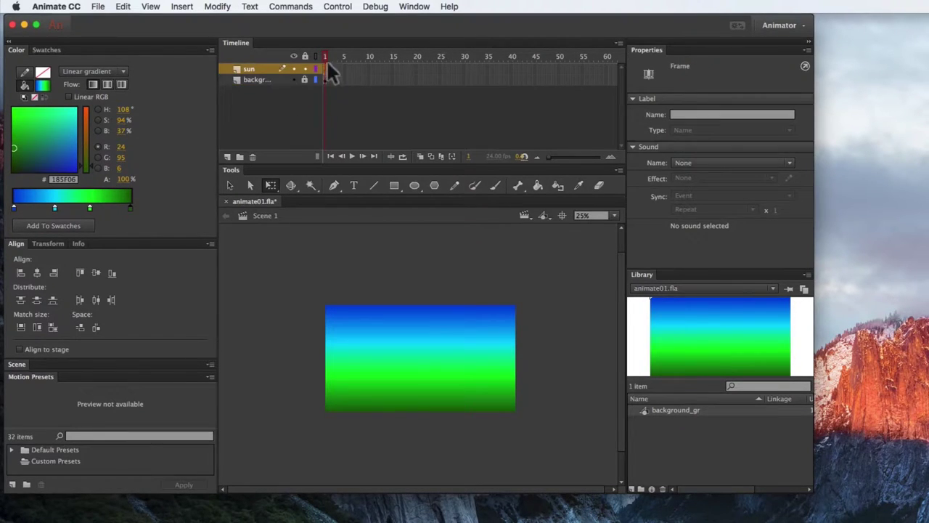
left_click(325, 56)
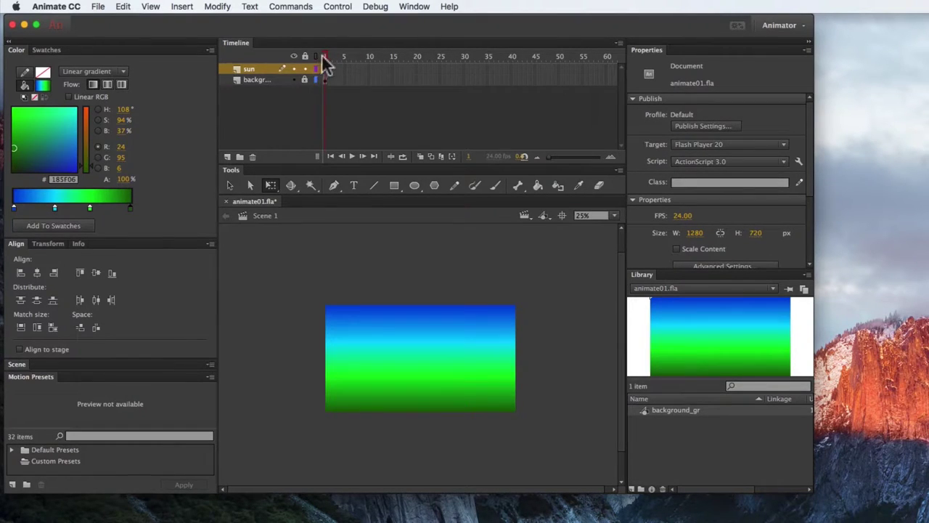
left_click(293, 79)
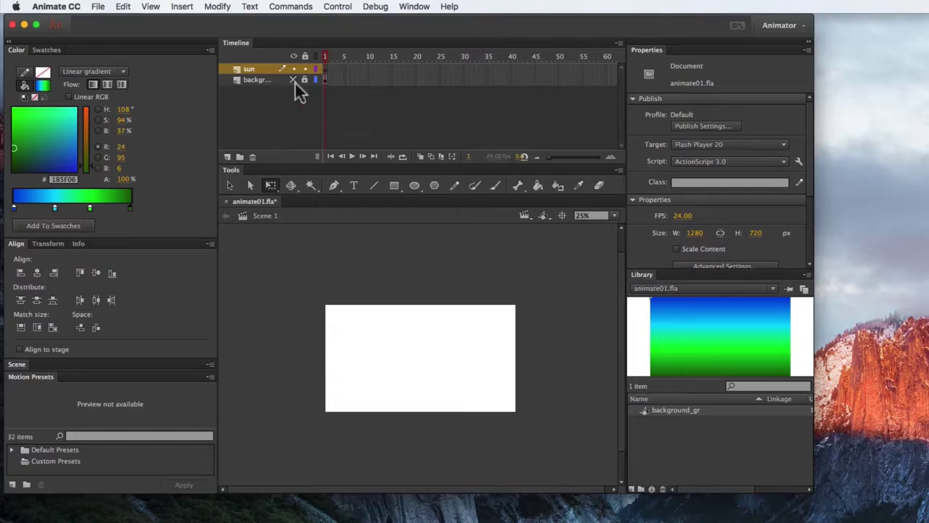
left_click(293, 80)
left_click(293, 80)
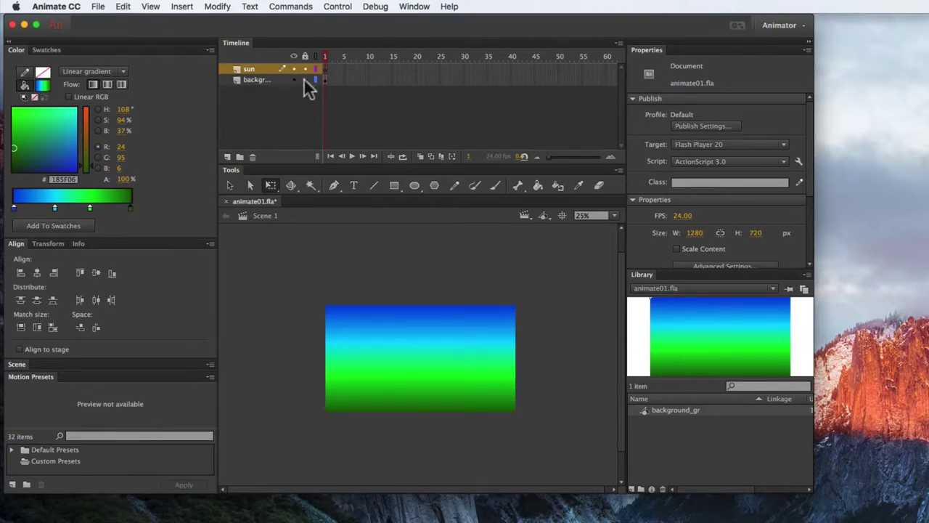
left_click(293, 79)
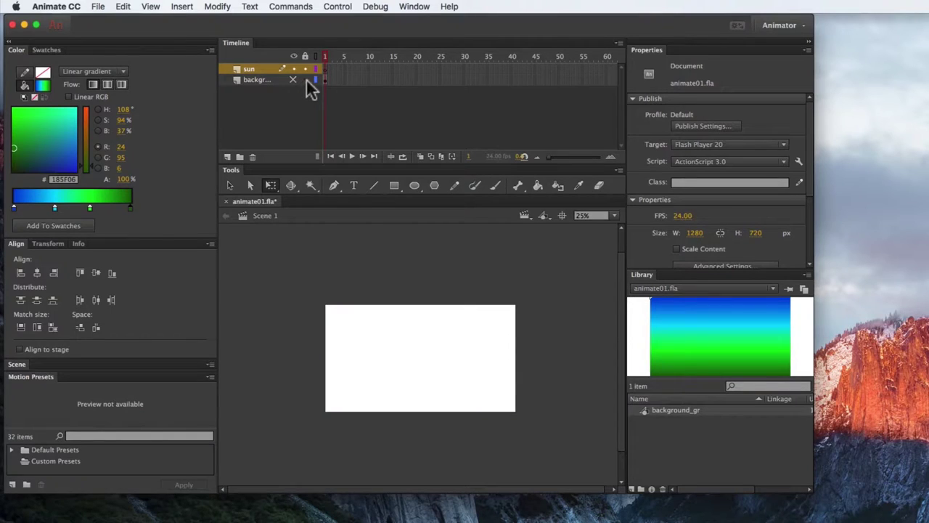
left_click(294, 80)
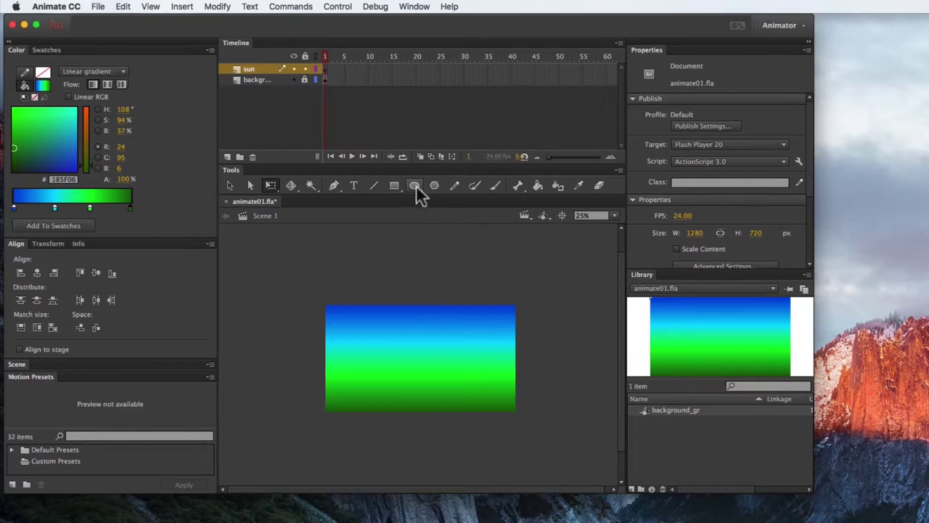
Step: Draw a circle on the stage's left half and select it
left_click(415, 186)
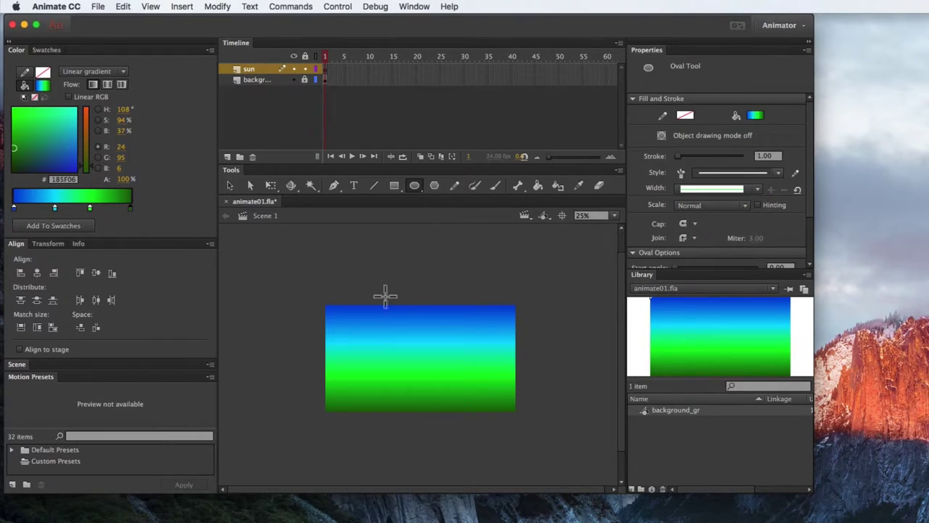
left_click_drag(364, 325, 429, 391)
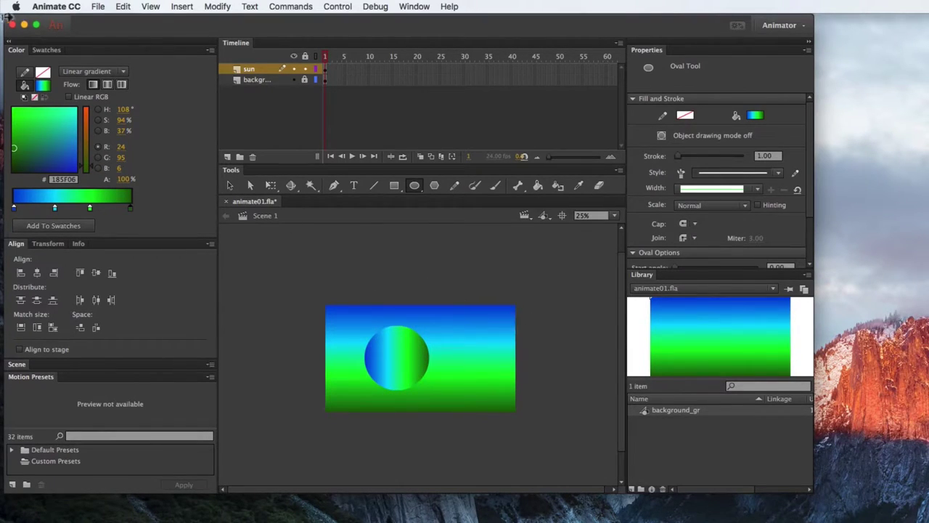
left_click(229, 185)
left_click(400, 357)
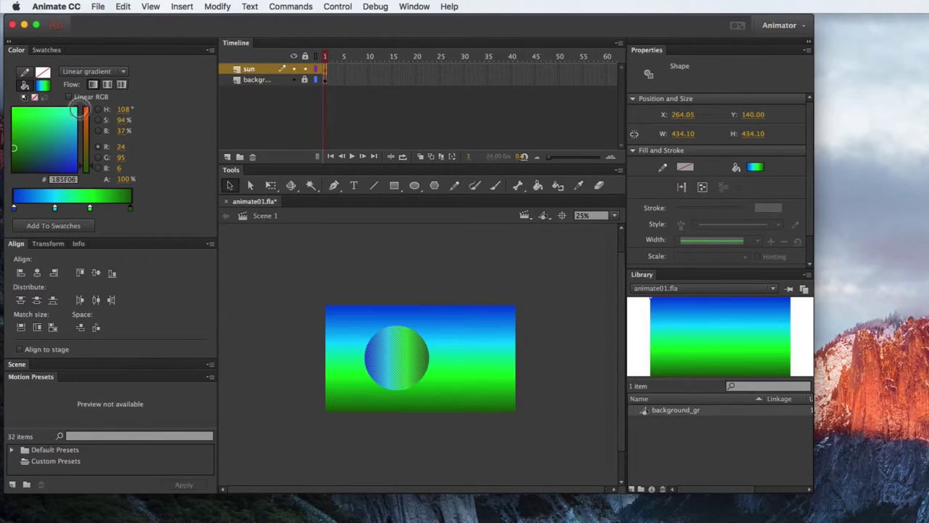
Step: Give the circle a solid yellow #FFE425 fill and move it to the upper right
left_click(79, 71)
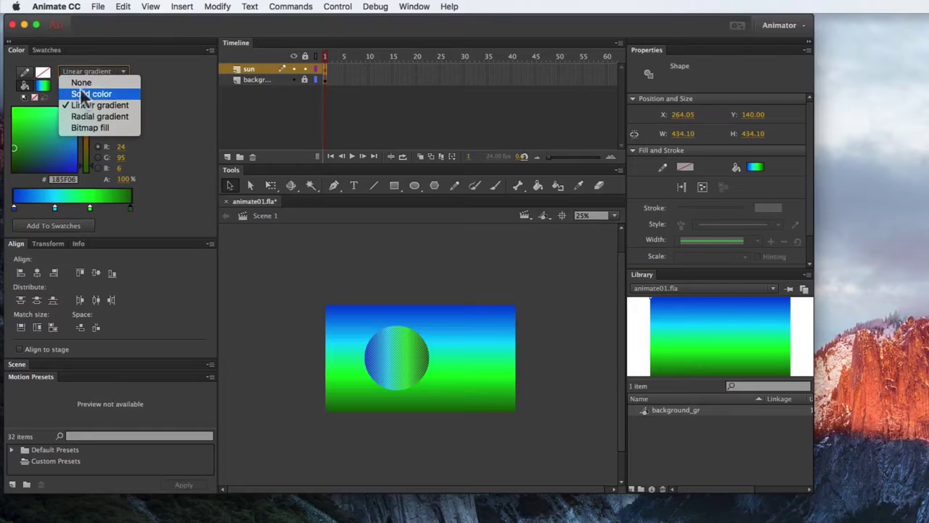
left_click(91, 93)
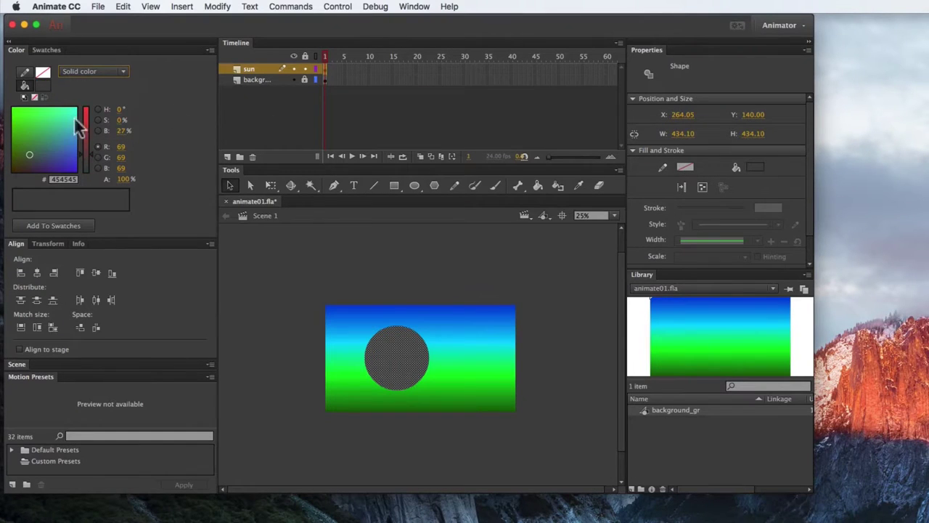
left_click(29, 154)
left_click_drag(91, 154, 88, 112)
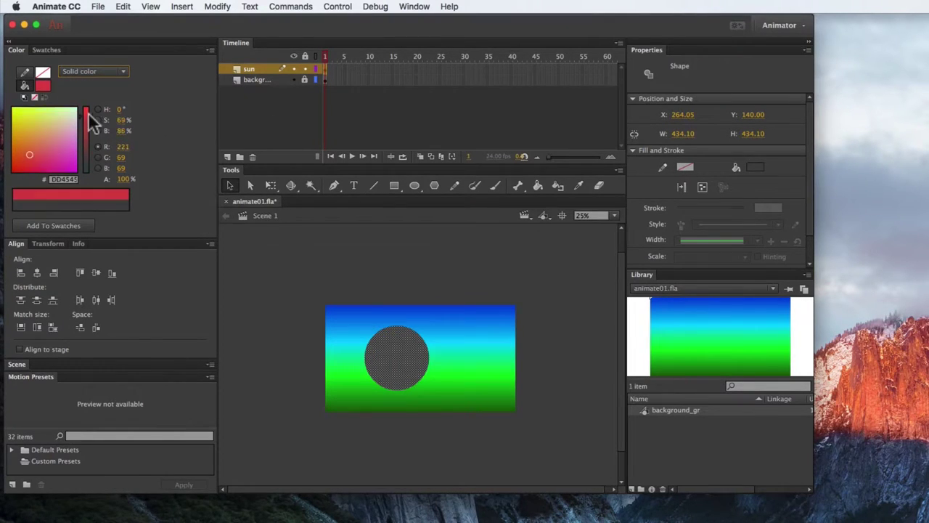
left_click(21, 114)
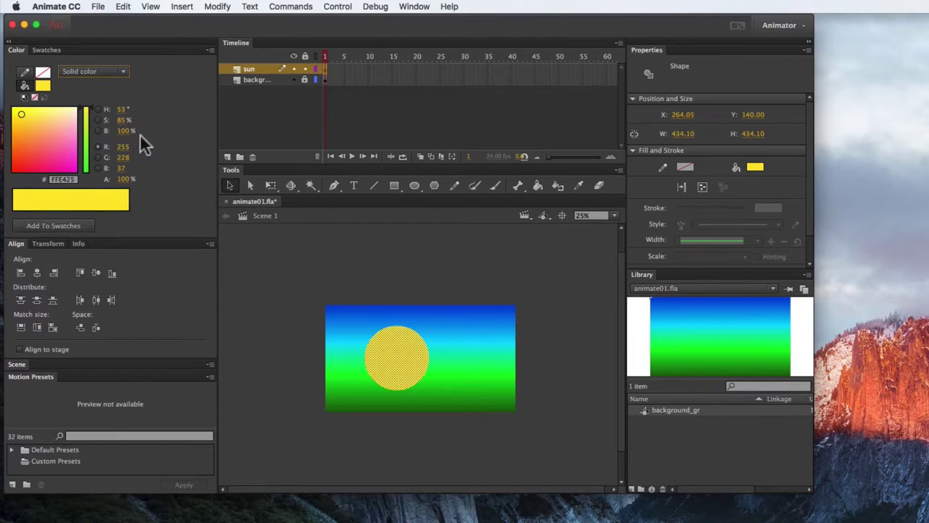
left_click(412, 238)
mouse_move(424, 367)
left_mouse_down()
mouse_move(493, 341)
mouse_move(482, 337)
left_mouse_up()
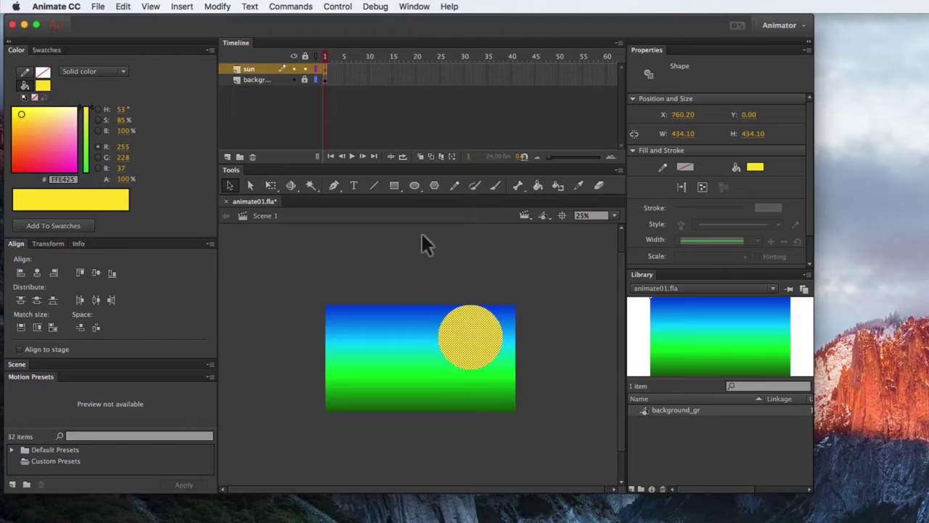
Step: Draw a red pentagon with the PolyStar tool at the stage's left
left_click(493, 259)
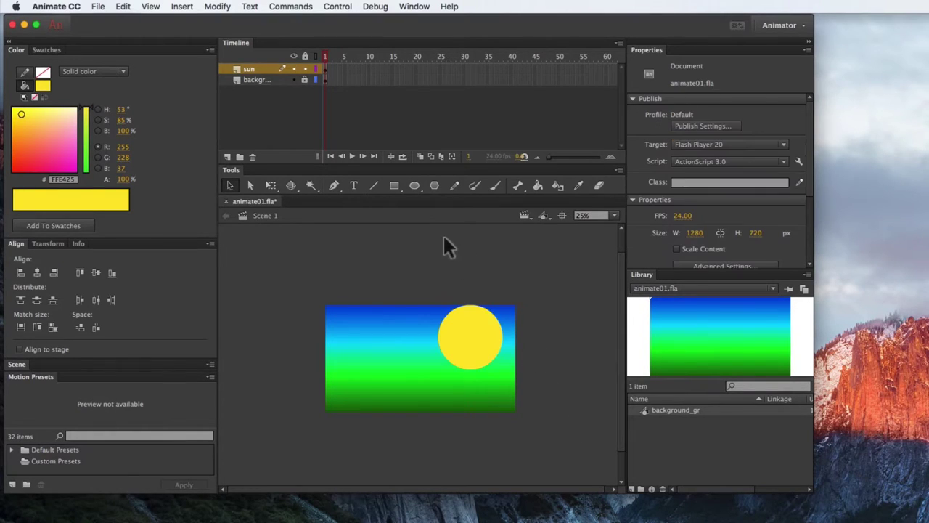
left_click(434, 187)
left_click(29, 155)
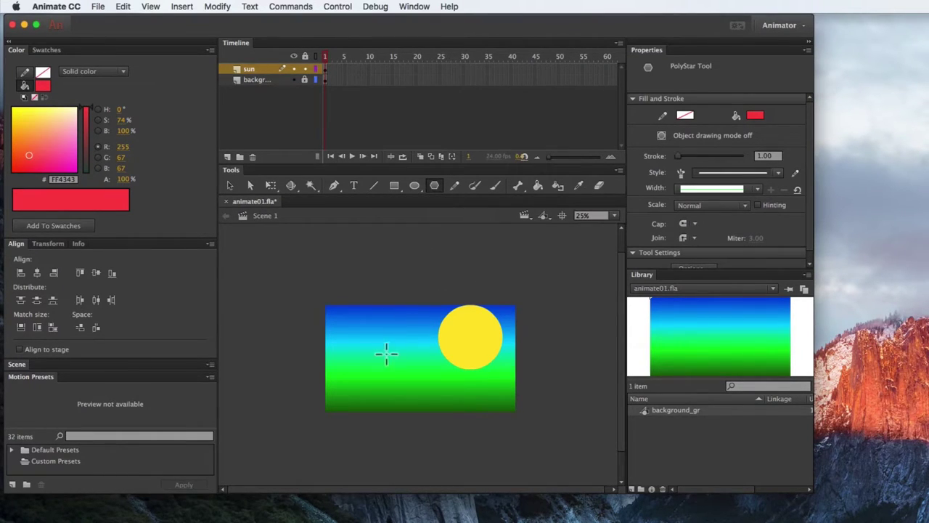
left_click_drag(353, 347, 376, 343)
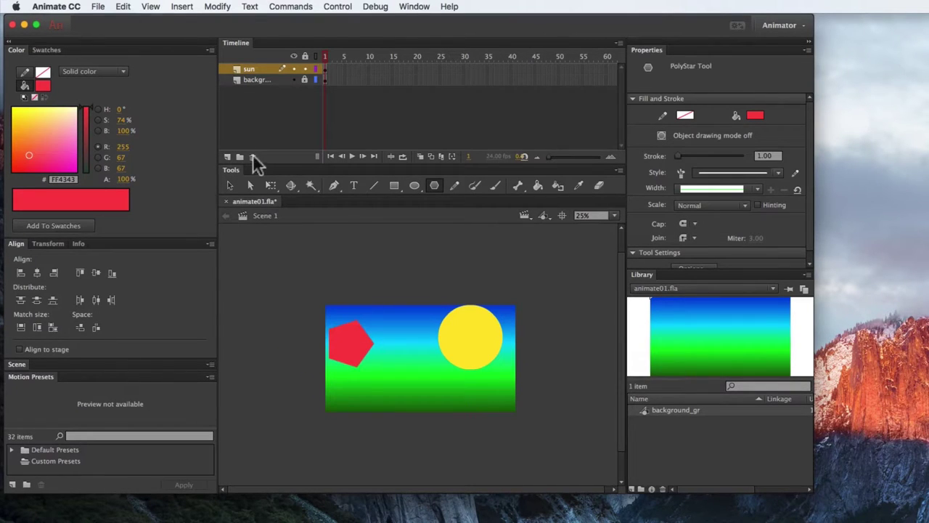
Step: Move the pentagon into the yellow sun, undo a test move out, and select the sun
left_click(231, 185)
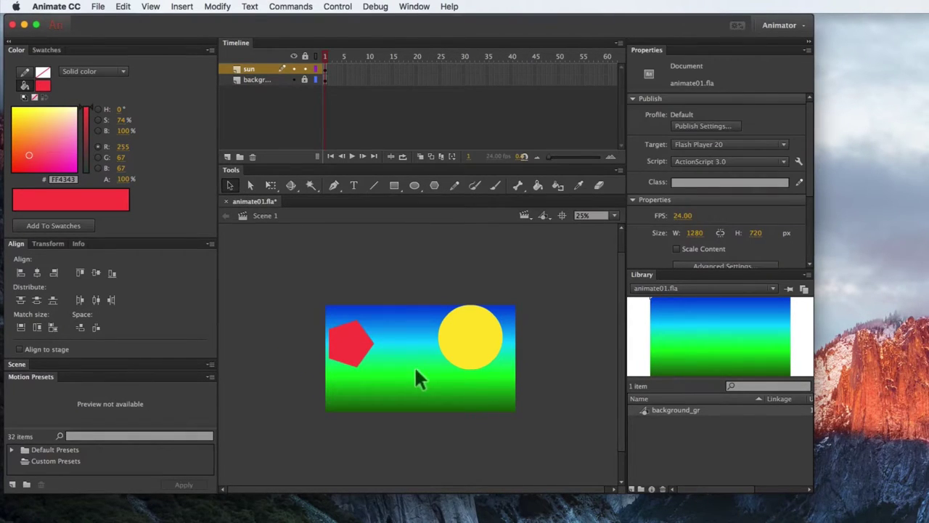
left_click(349, 354)
left_click_drag(347, 349, 474, 344)
left_click(544, 361)
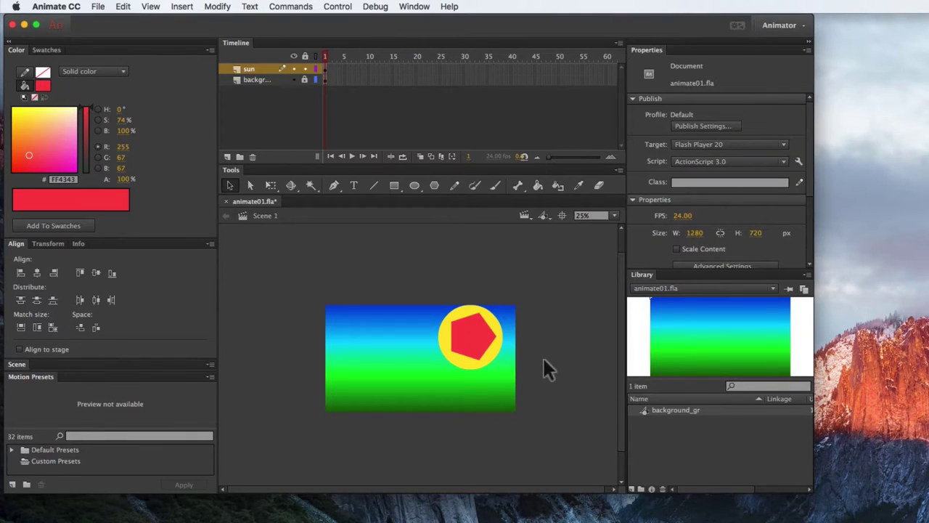
left_click(473, 340)
left_click_drag(472, 338, 365, 341)
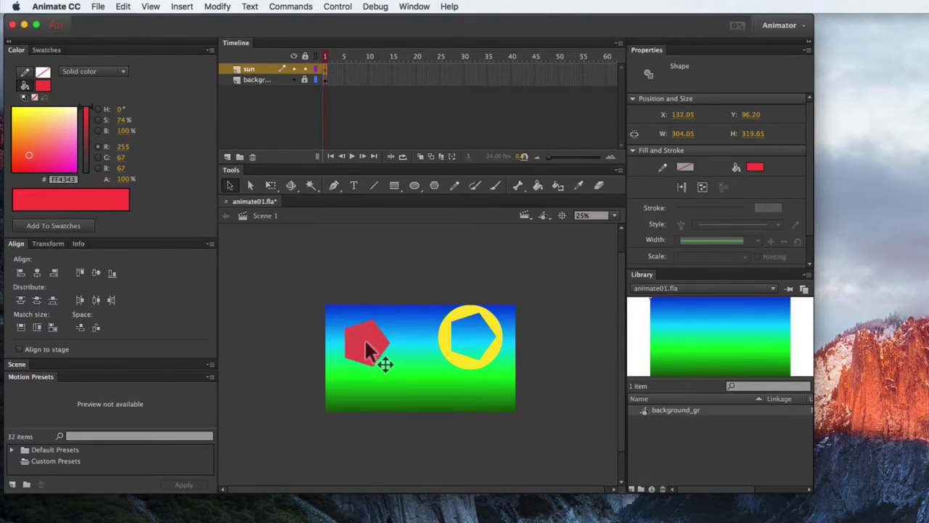
key("super+z")
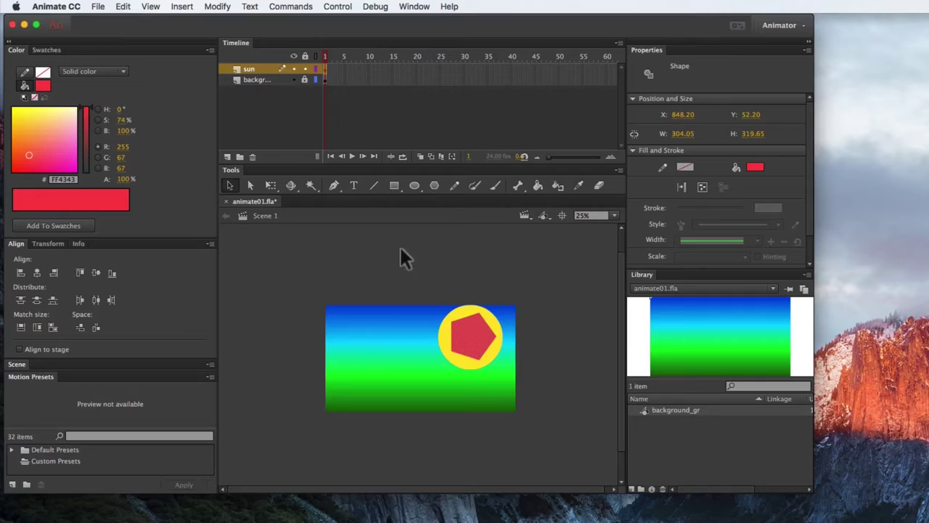
left_click_drag(414, 275, 527, 392)
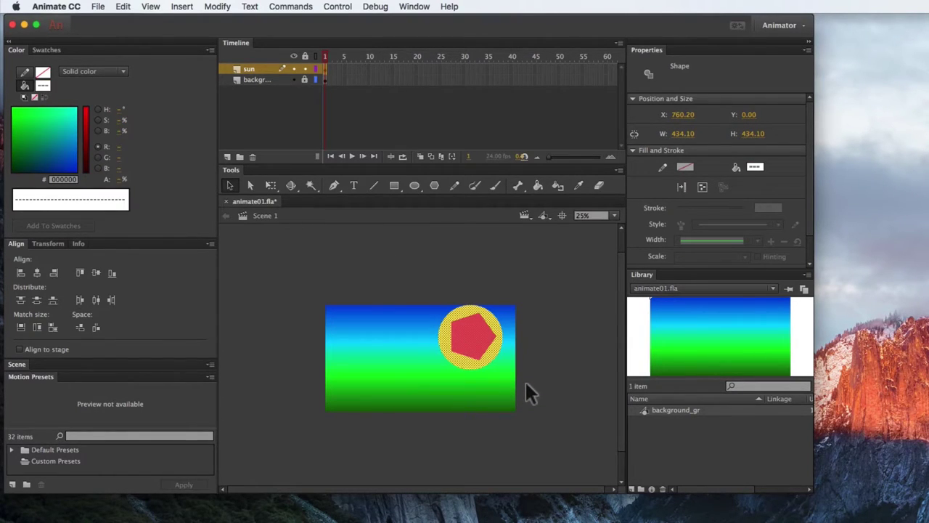
Step: Delete the sun and pentagon and draw a red circle near the stage centre
key("Delete")
left_click(415, 185)
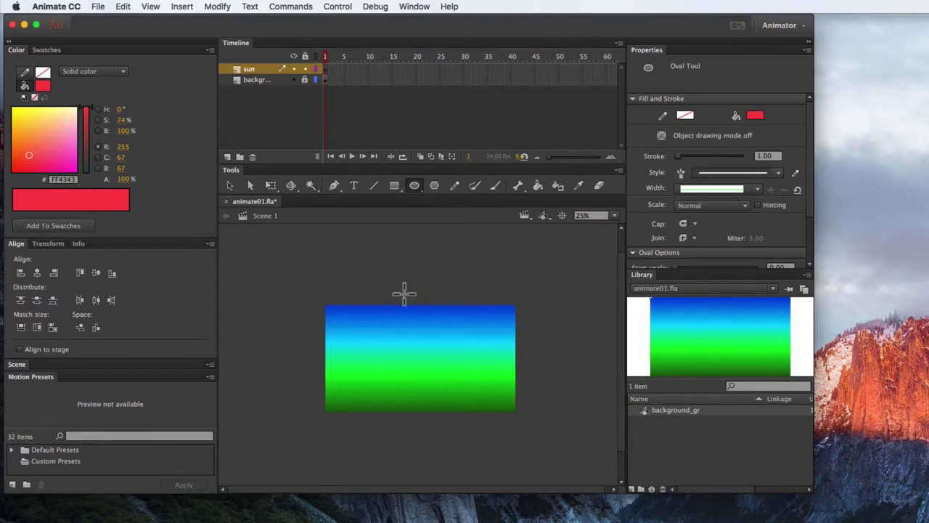
left_click_drag(384, 326, 451, 390)
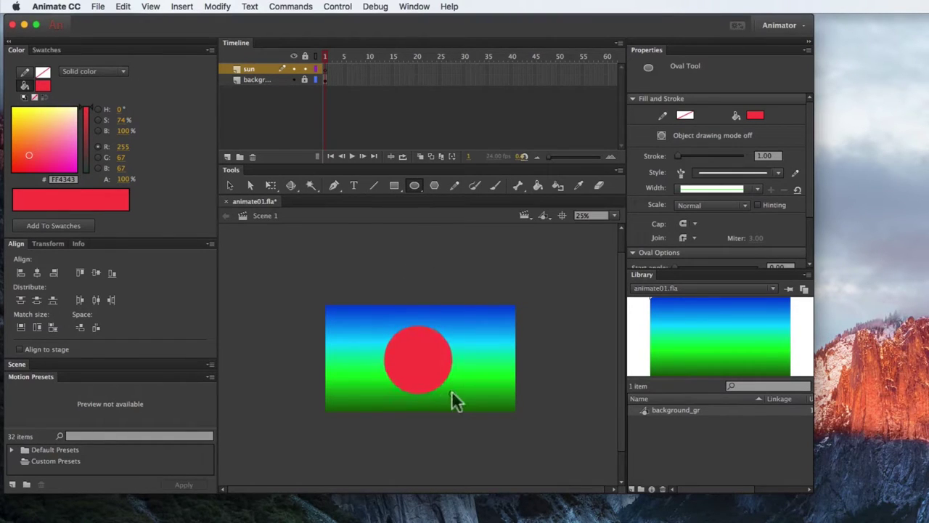
Step: Cut away the circle's lower half using a yellow rectangle, leaving a red semicircle
left_click(394, 186)
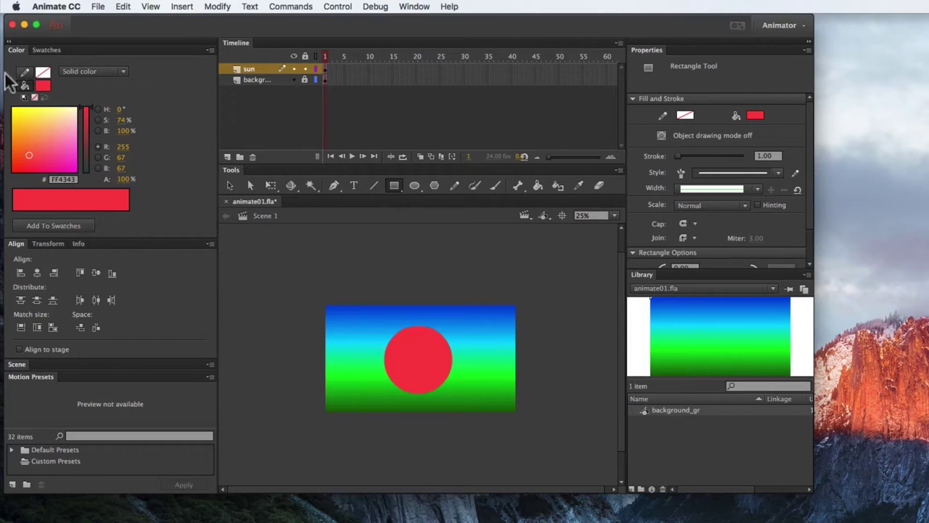
left_click(27, 115)
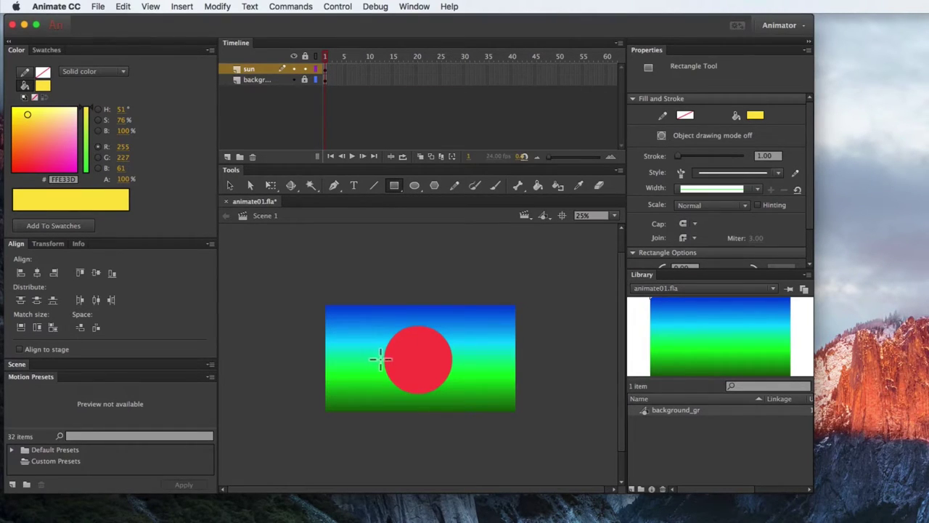
left_click_drag(378, 359, 470, 401)
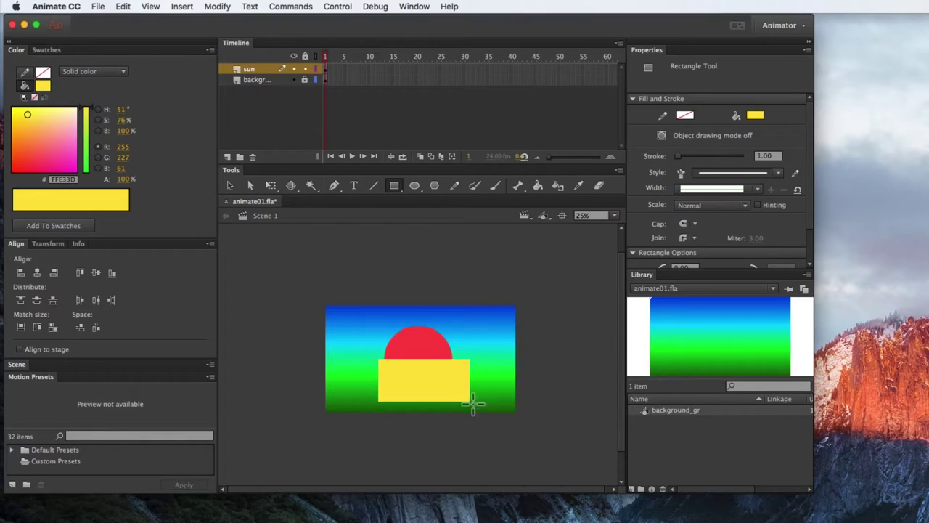
left_click(231, 186)
left_click(410, 398)
key("Delete")
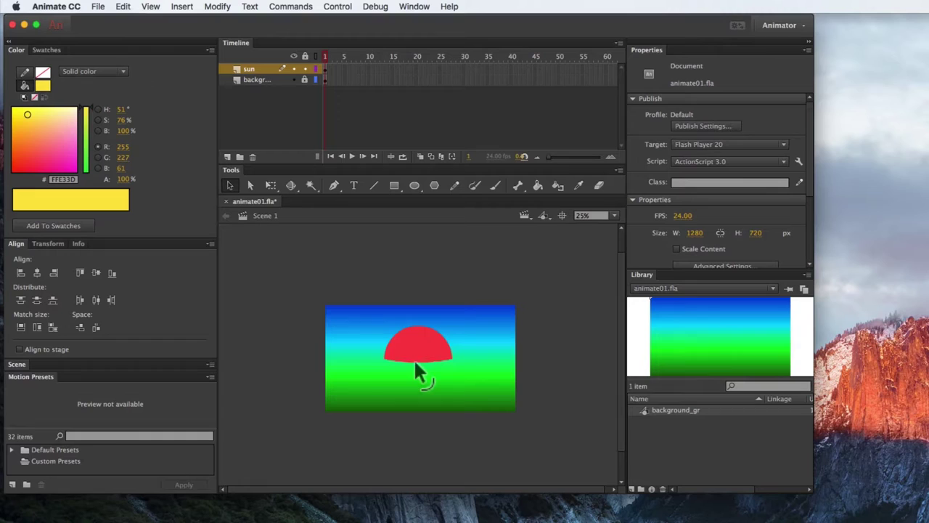
Step: Bend the semicircle's flat edge upward into a crescent
left_click_drag(415, 361, 369, 372)
key("super+z")
left_click_drag(406, 365, 416, 338)
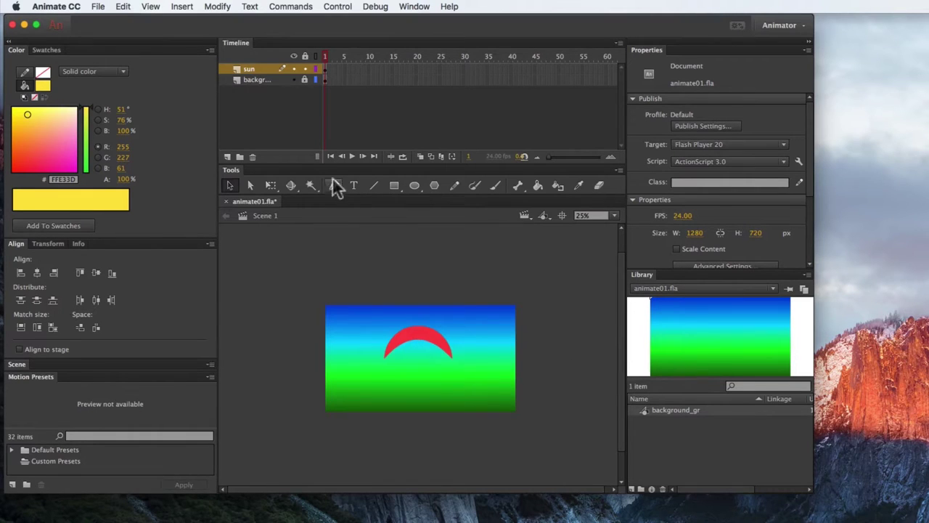
Step: Rotate the red crescent counter-clockwise with the Free Transform tool
left_click(271, 186)
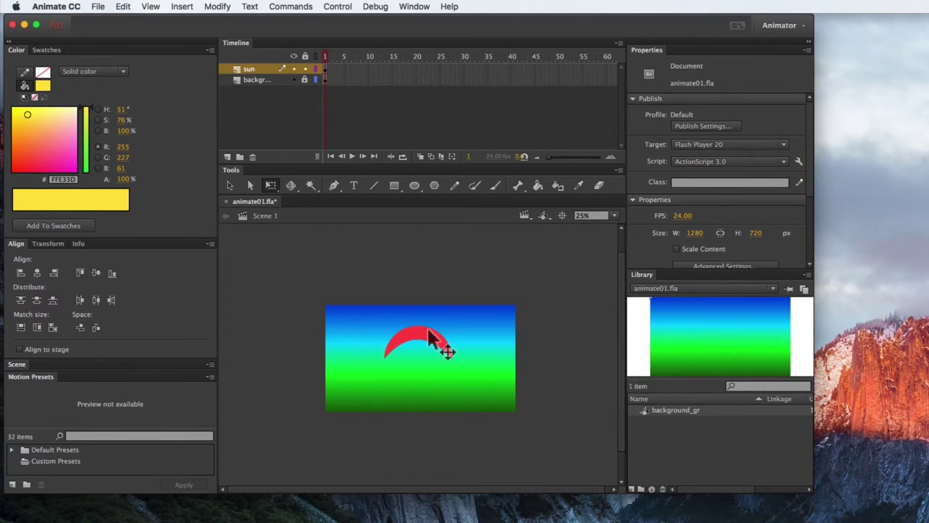
left_click(435, 348)
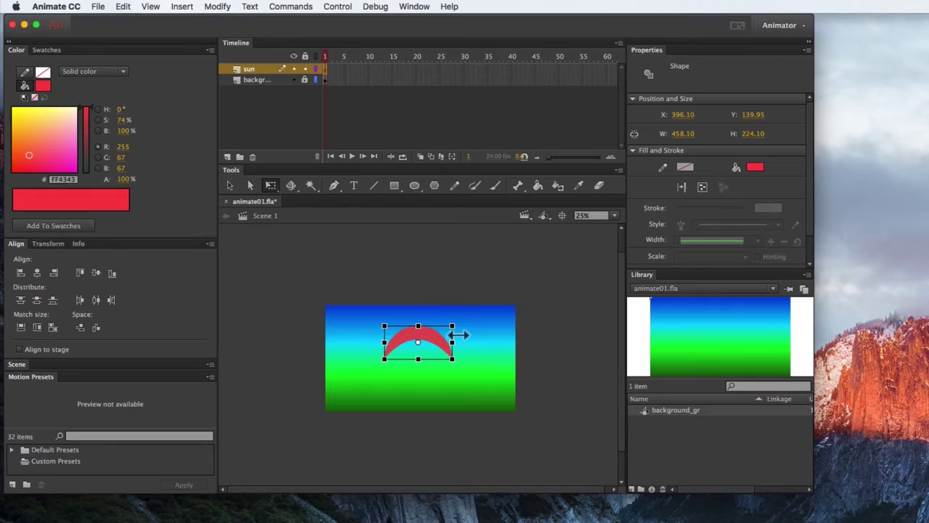
left_click_drag(459, 326, 420, 327)
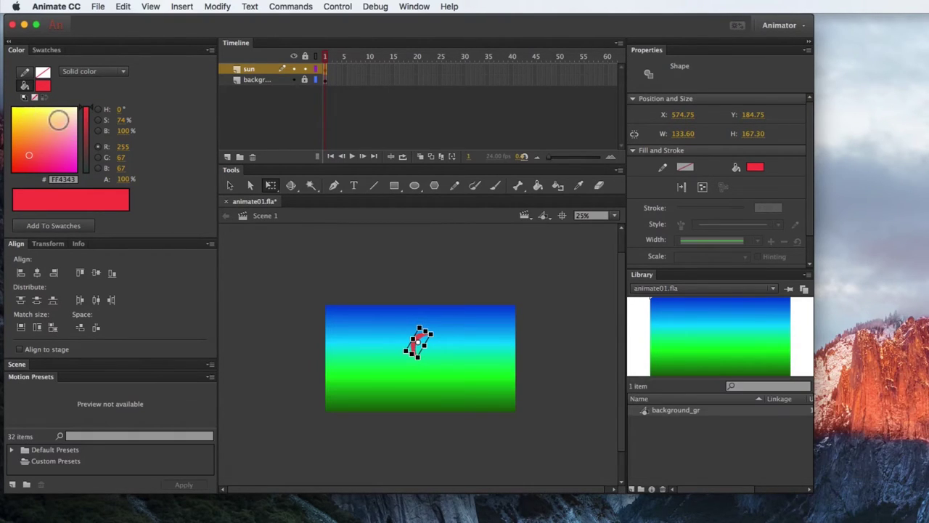
Step: Change the crescent's fill to light blue #5C9CEE
left_click(21, 118)
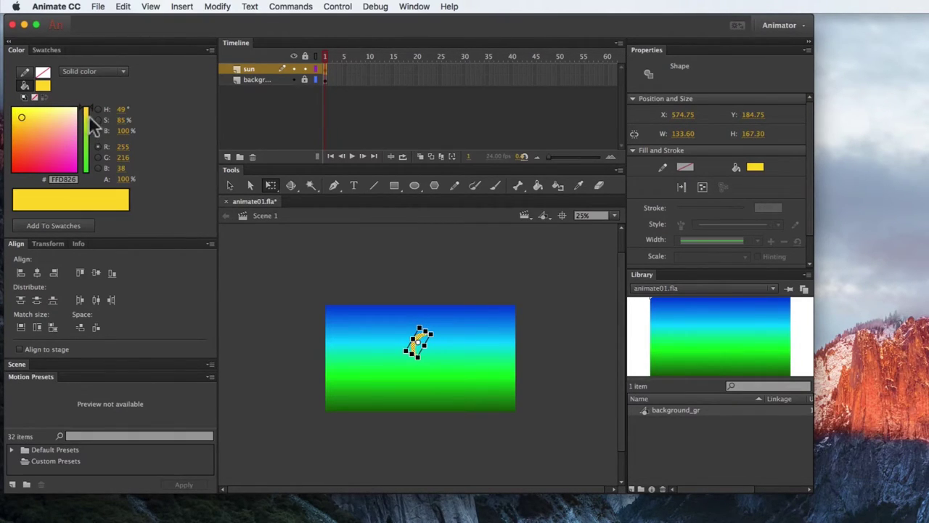
left_click_drag(90, 109, 80, 91)
left_click_drag(28, 112, 72, 132)
left_click(86, 132)
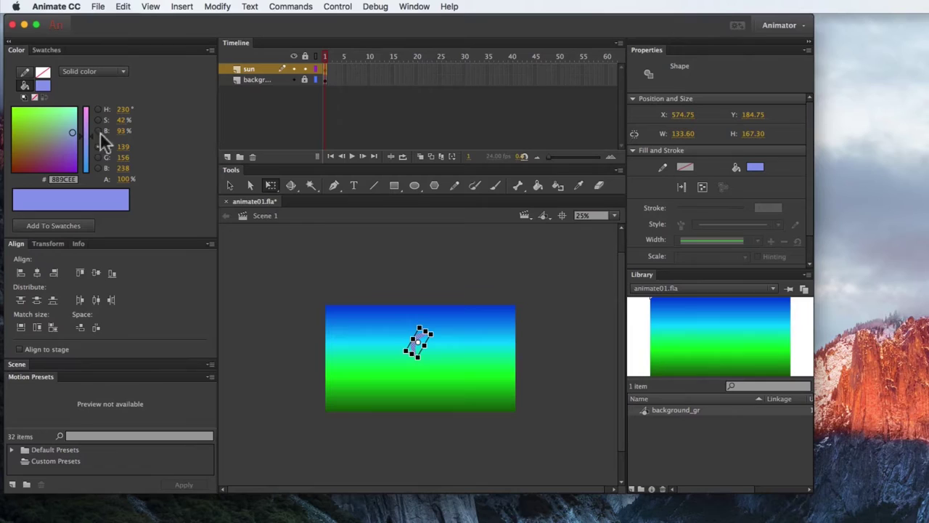
left_click(86, 149)
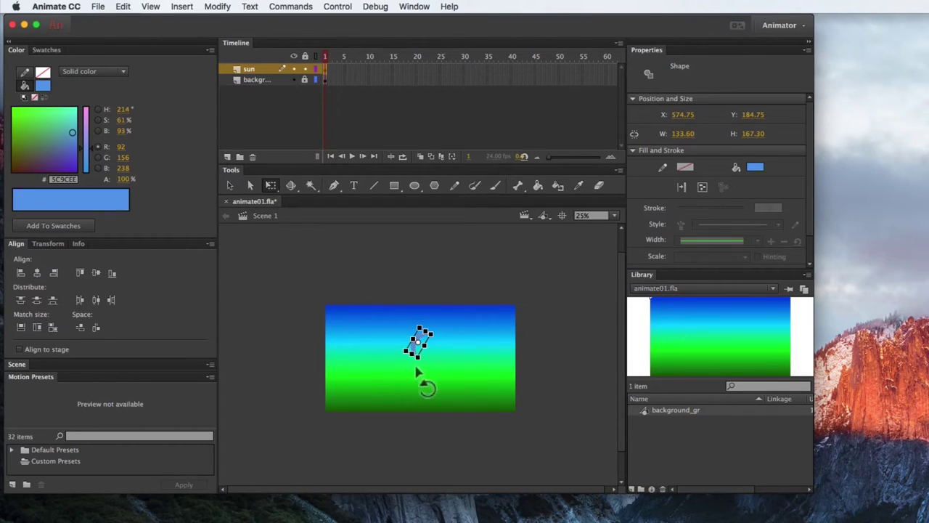
Step: Move the blue moon to the stage's upper left
left_click_drag(412, 349, 348, 329)
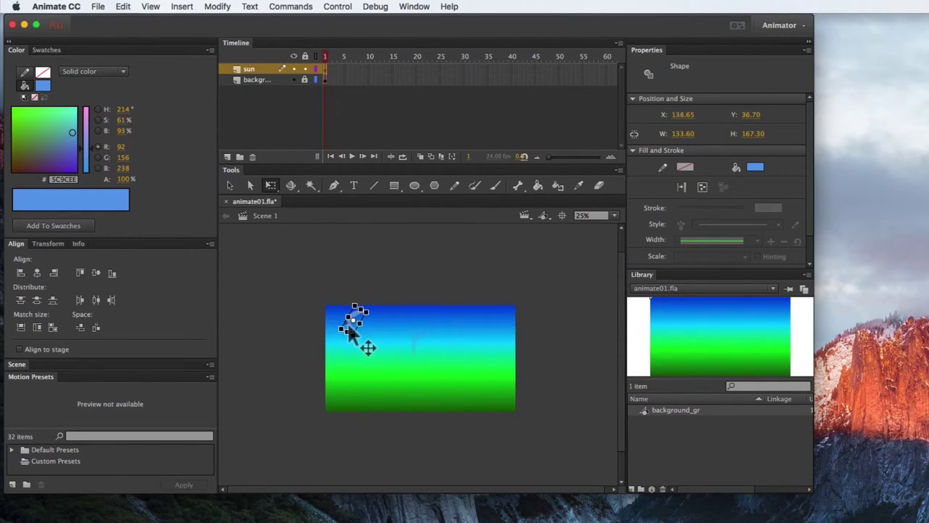
left_click(571, 288)
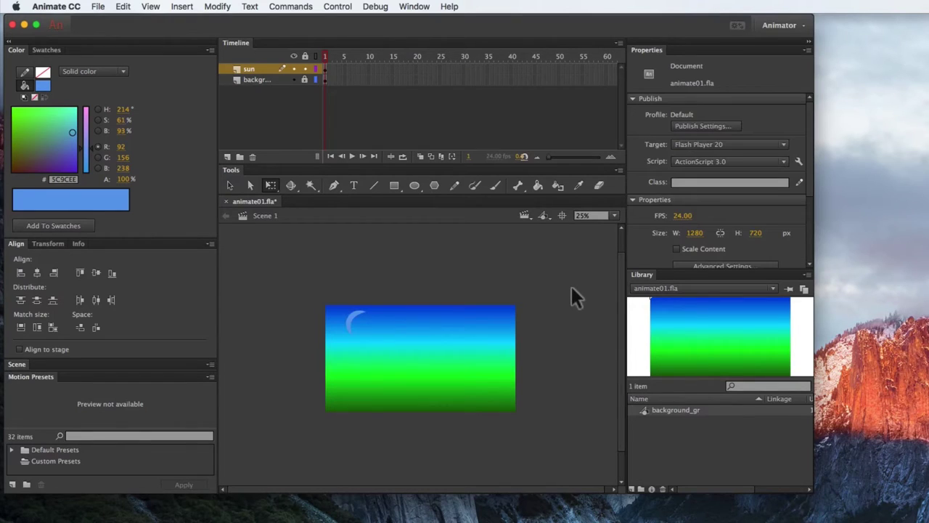
left_click(354, 320)
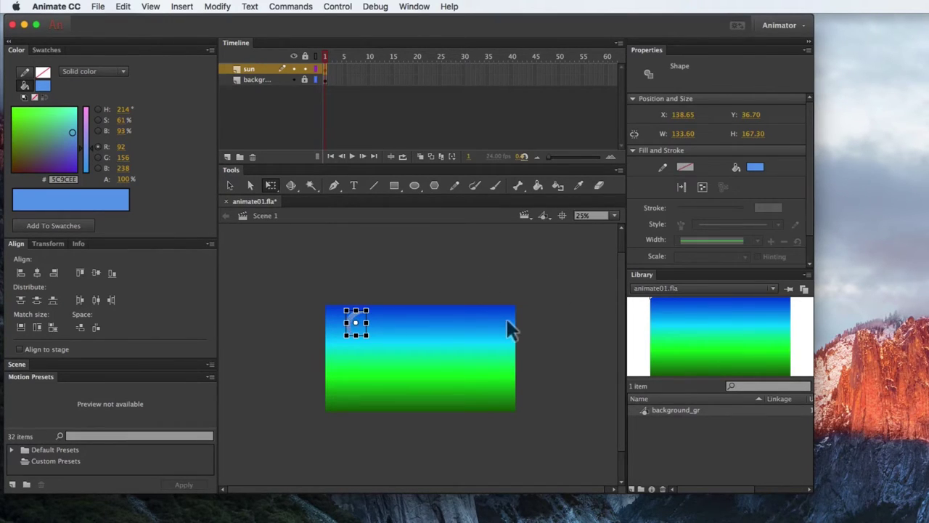
left_click(463, 239)
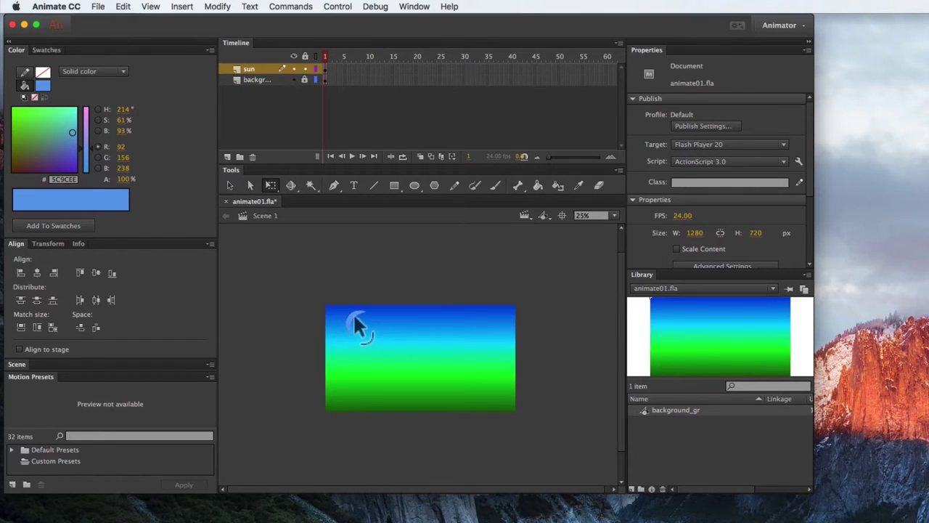
Step: Draw a blue pentagon above the stage and move it to the right
left_click(434, 185)
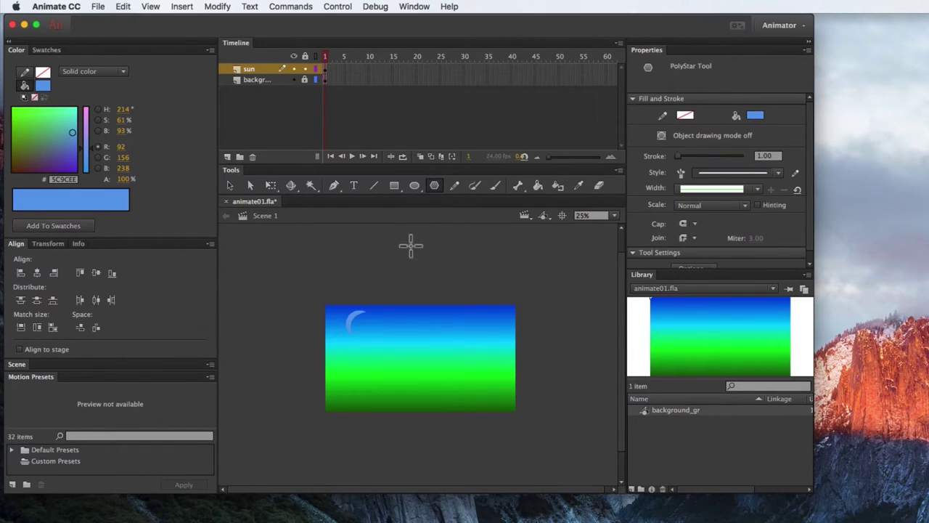
left_click_drag(354, 302, 385, 305)
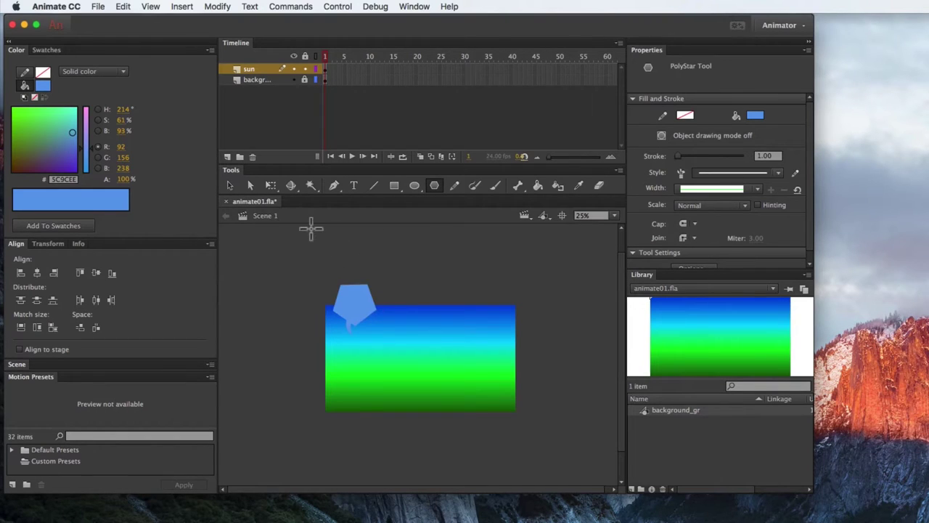
left_click(229, 185)
left_click(354, 287)
left_click_drag(355, 287, 438, 330)
left_click(451, 288)
left_click(411, 291)
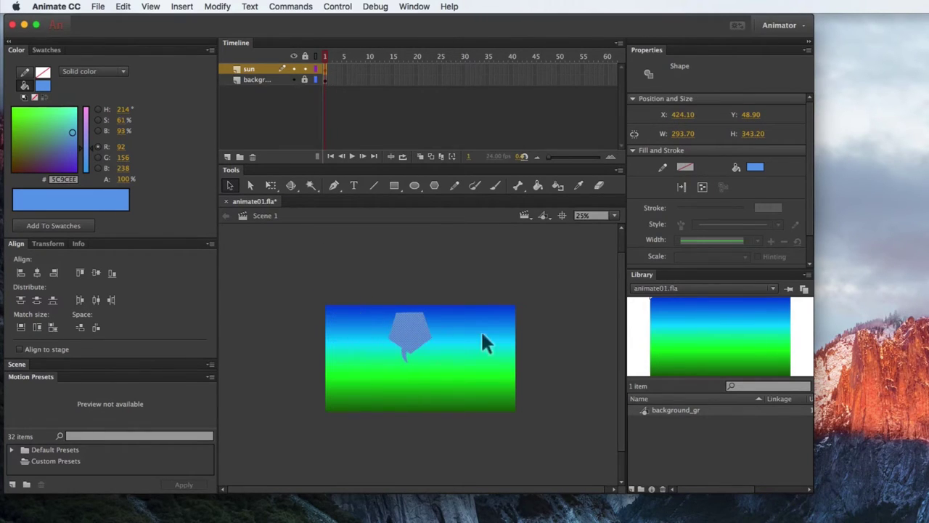
left_click(485, 277)
left_click(427, 353)
left_click(424, 268)
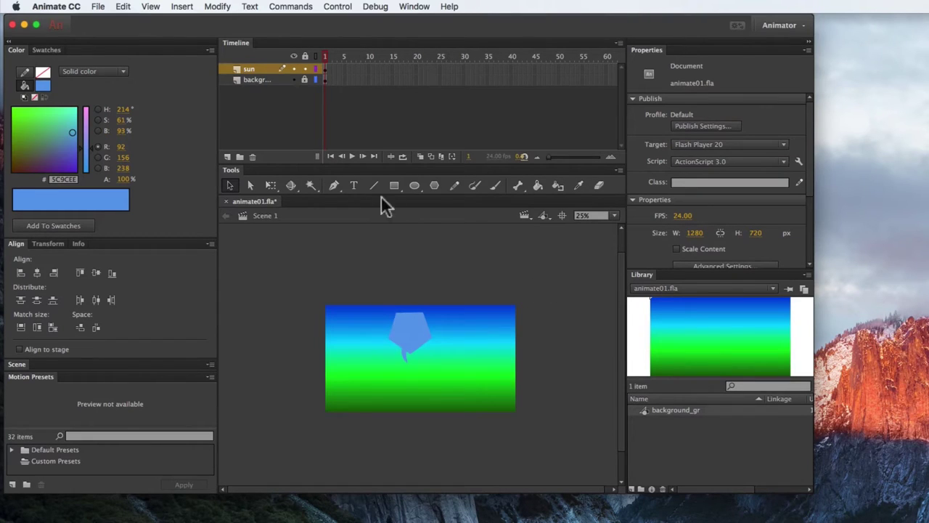
Step: Draw a green circle and move it to the stage's top edge
left_click(420, 185)
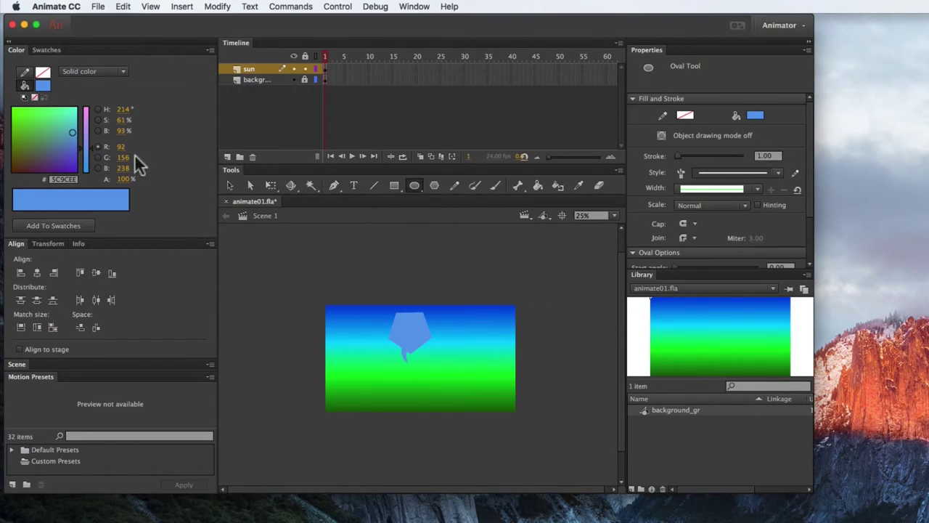
left_click(19, 118)
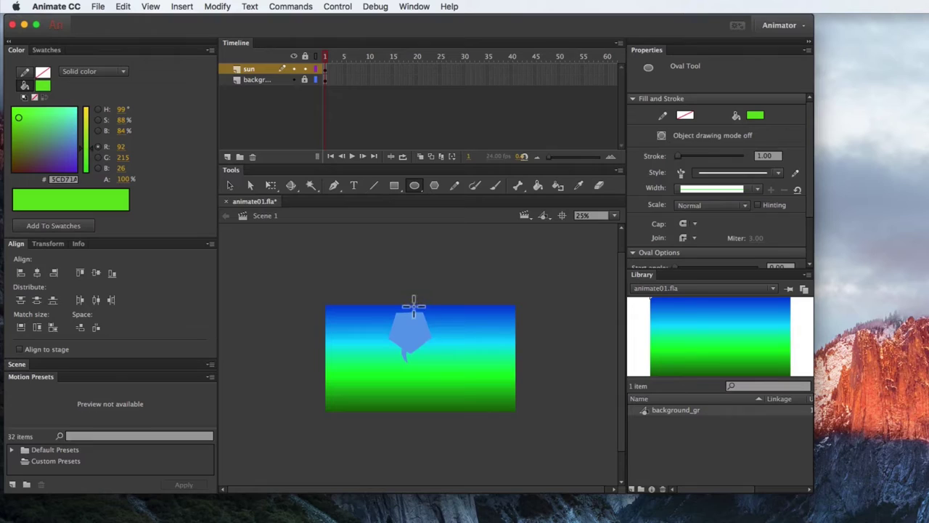
left_click_drag(414, 305, 453, 345)
left_click(234, 185)
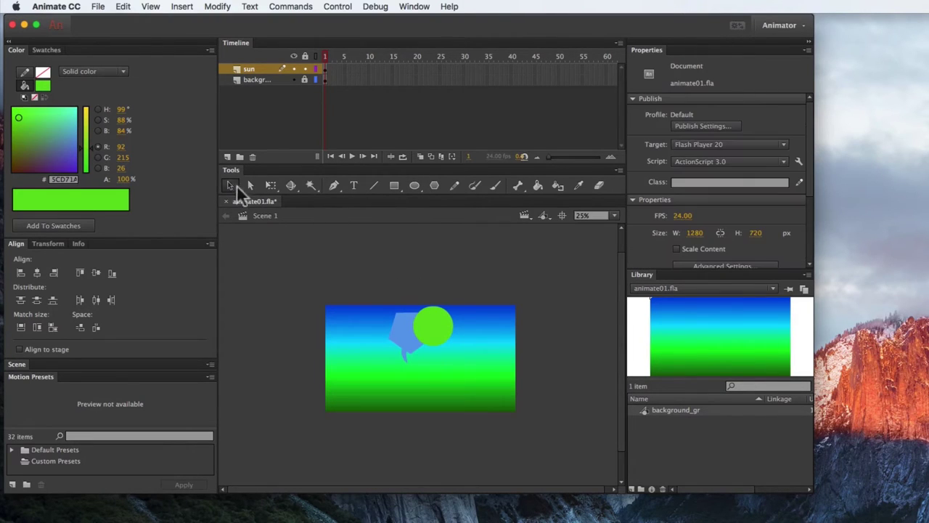
left_click(427, 331)
left_click_drag(428, 335, 431, 356)
left_click(426, 278)
Step: Move the green circle to the upper-left corner, then delete all shapes on the sun layer
left_click(315, 318)
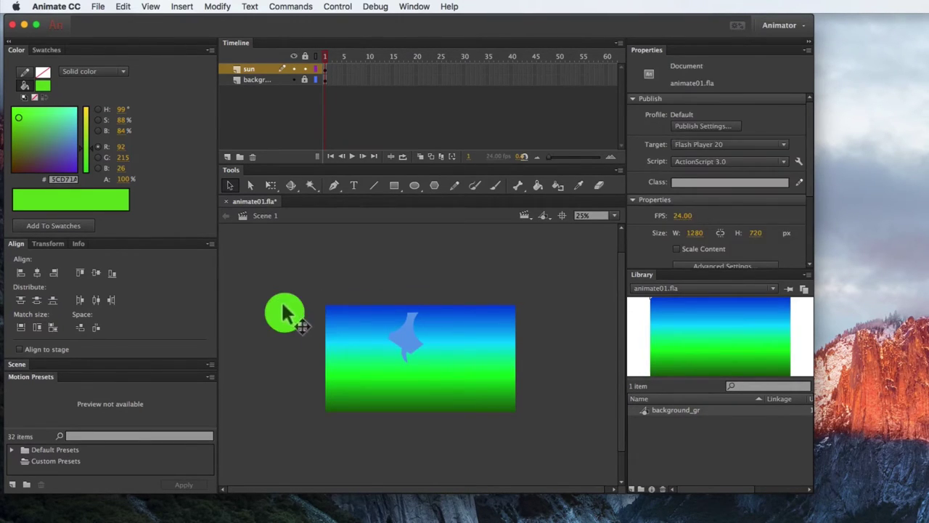
left_click_drag(291, 311, 389, 331)
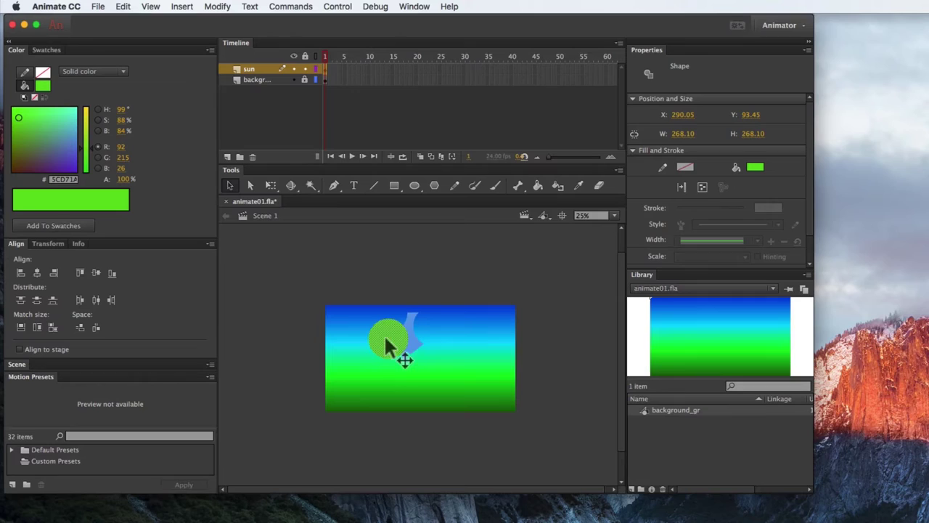
left_click(430, 282)
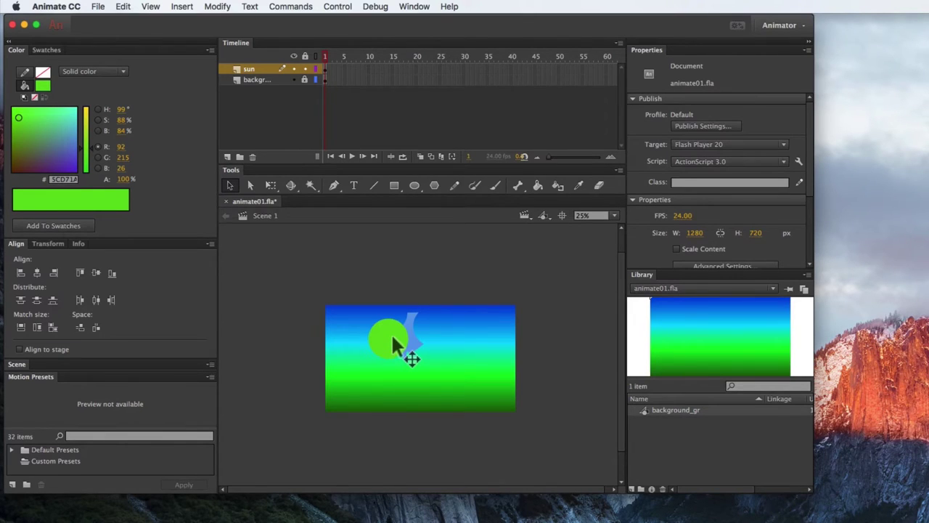
left_click_drag(391, 334, 325, 326)
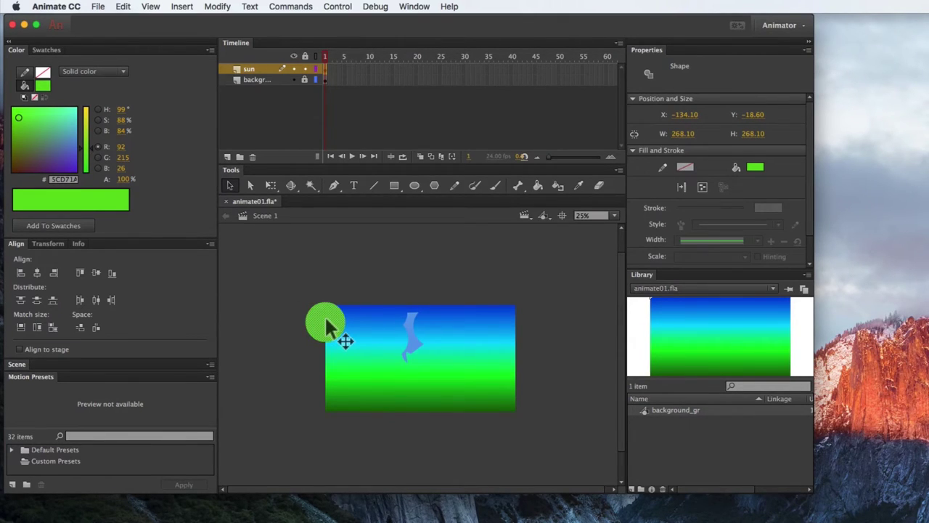
left_click_drag(291, 276, 475, 363)
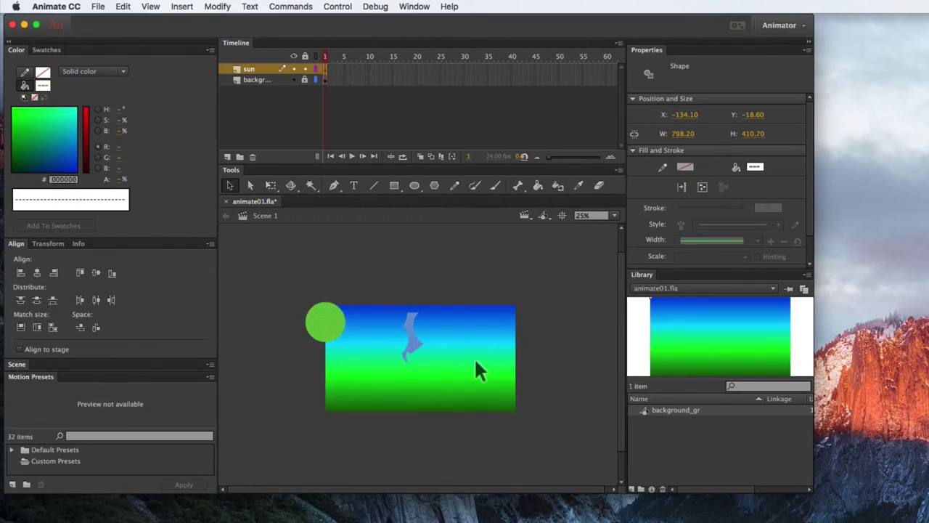
key("Delete")
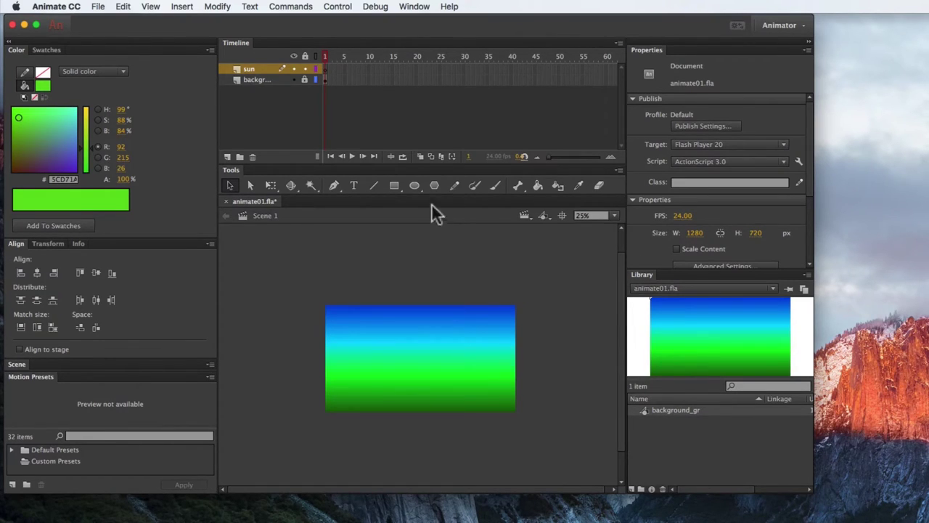
Step: Draw an oval near the stage's upper left and make its fill white (#FFFFFF)
left_click(414, 186)
left_click_drag(355, 321, 372, 351)
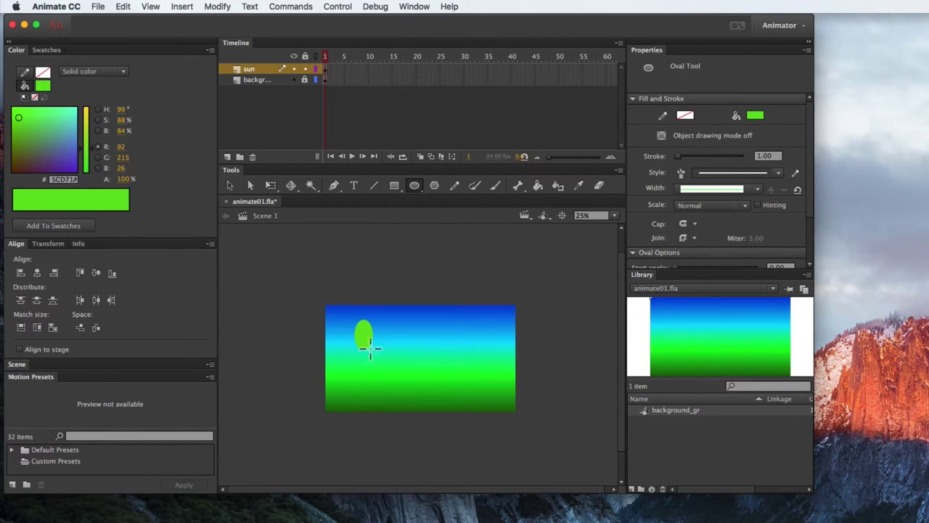
left_click(37, 88)
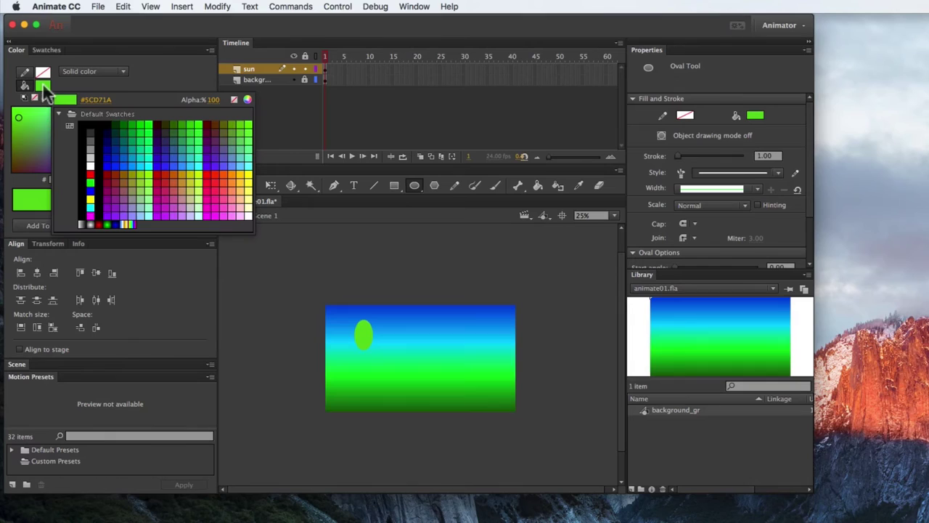
left_click(92, 164)
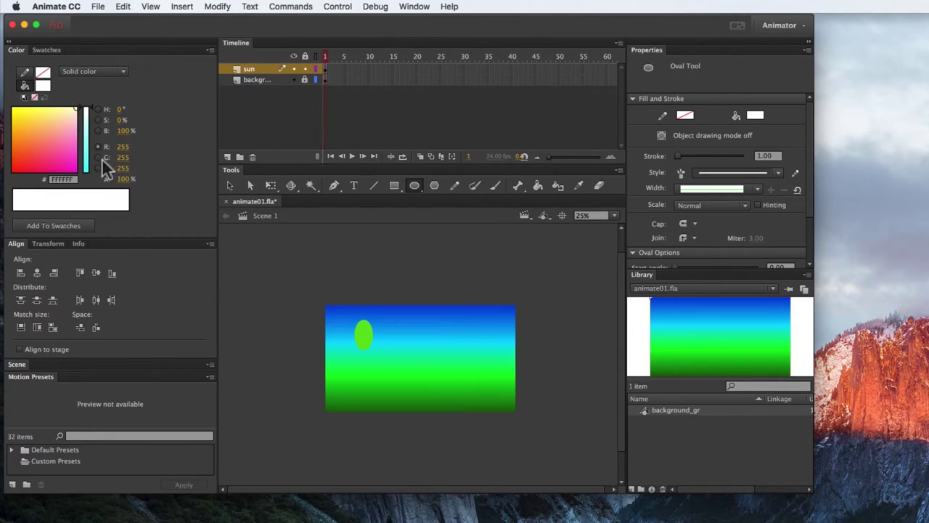
left_click(232, 185)
left_click(361, 333)
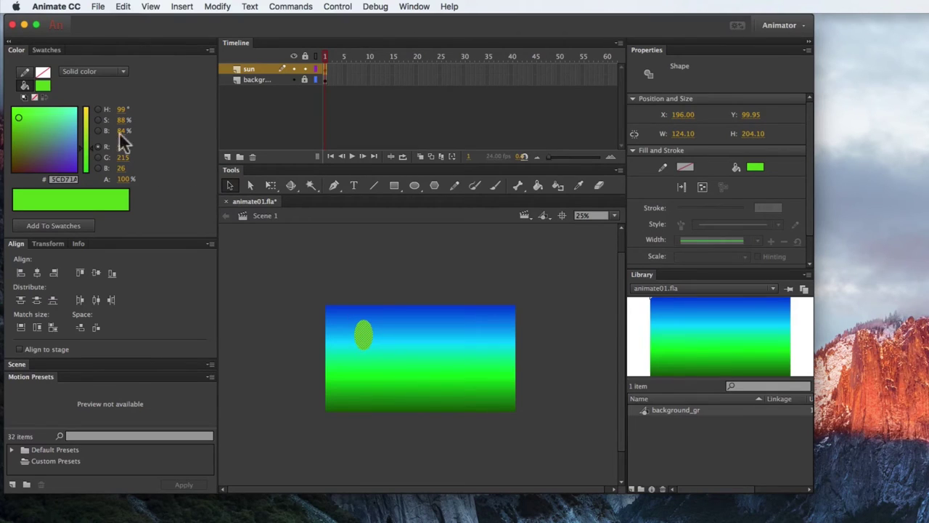
left_click(46, 88)
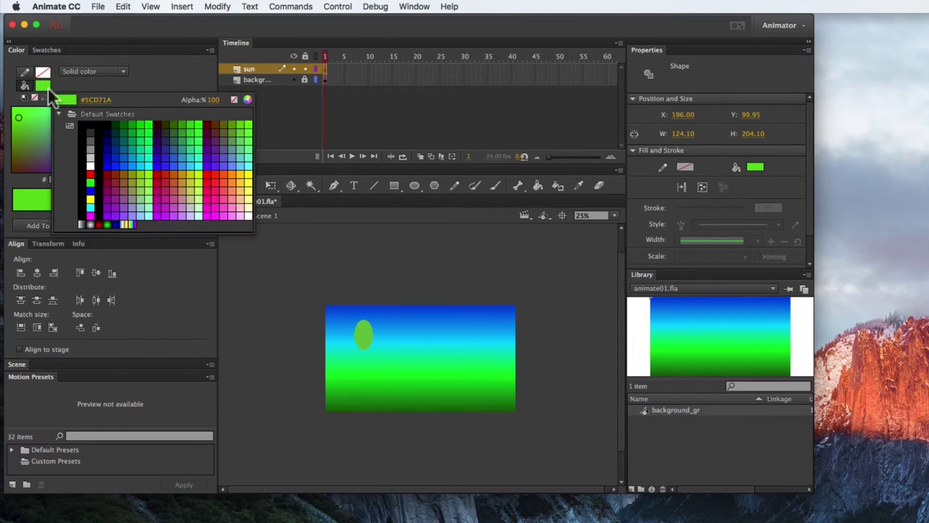
left_click(90, 166)
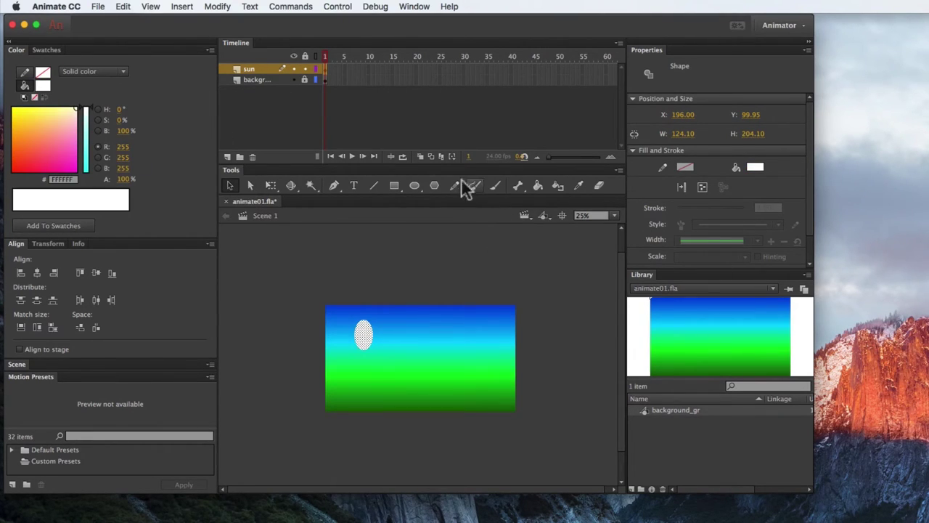
Step: Check the stroke colour swatches without changing them, then deselect the white oval
left_click(559, 190)
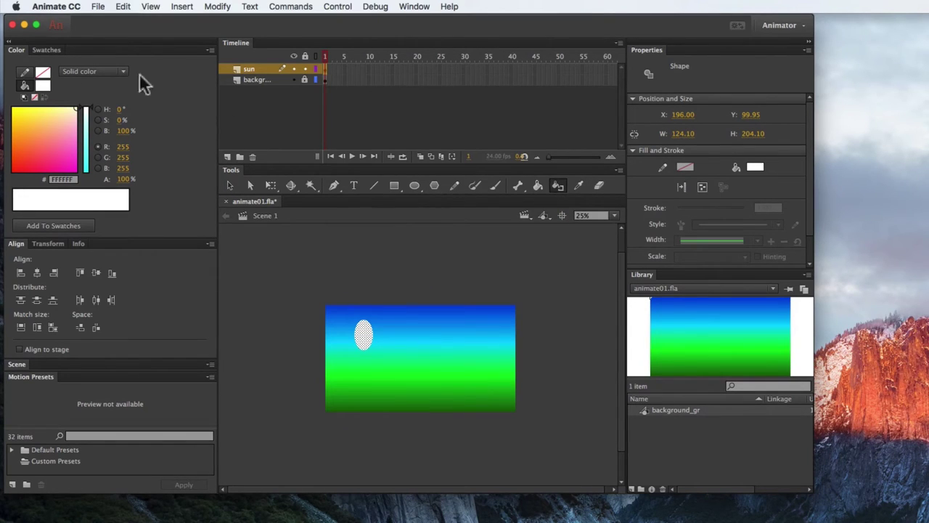
left_click(43, 73)
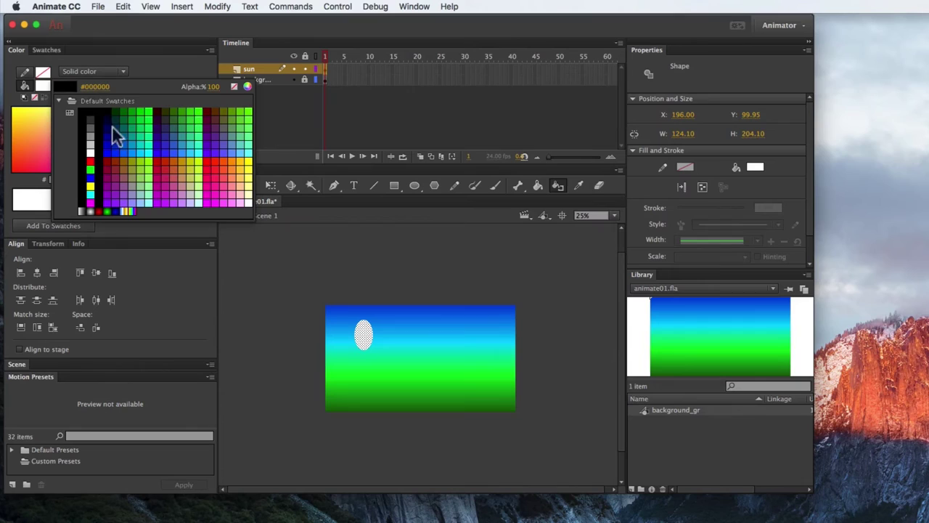
key("Escape")
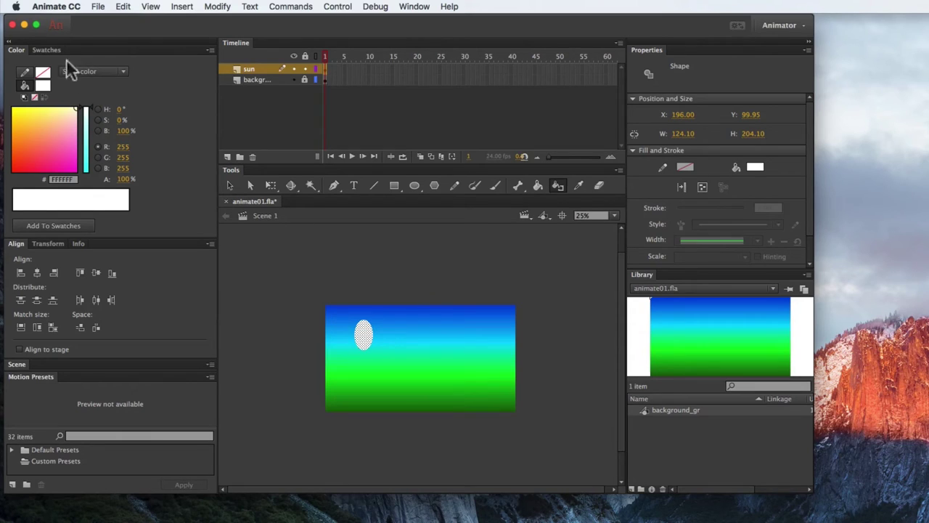
left_click(229, 185)
left_click(445, 218)
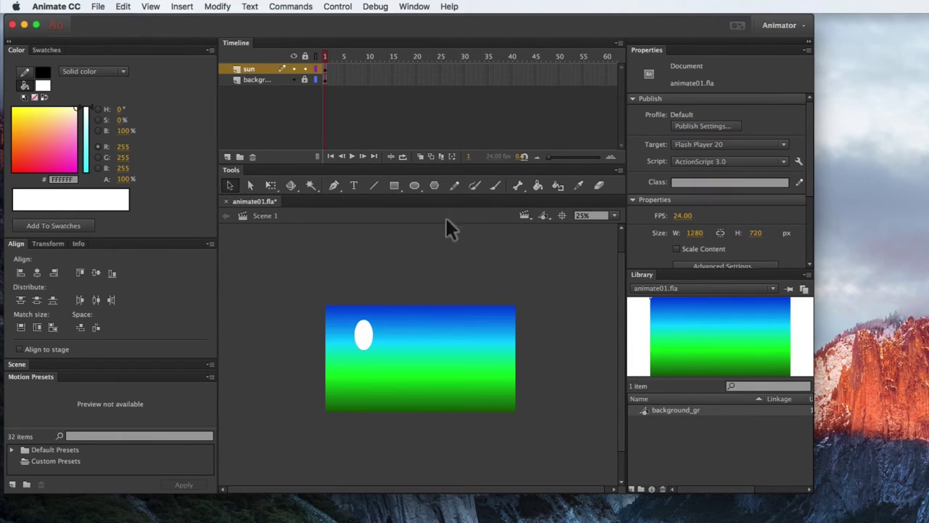
Step: Add a dark grey #333333 outline to the white oval with the Ink Bottle
left_click(538, 186)
left_click(557, 187)
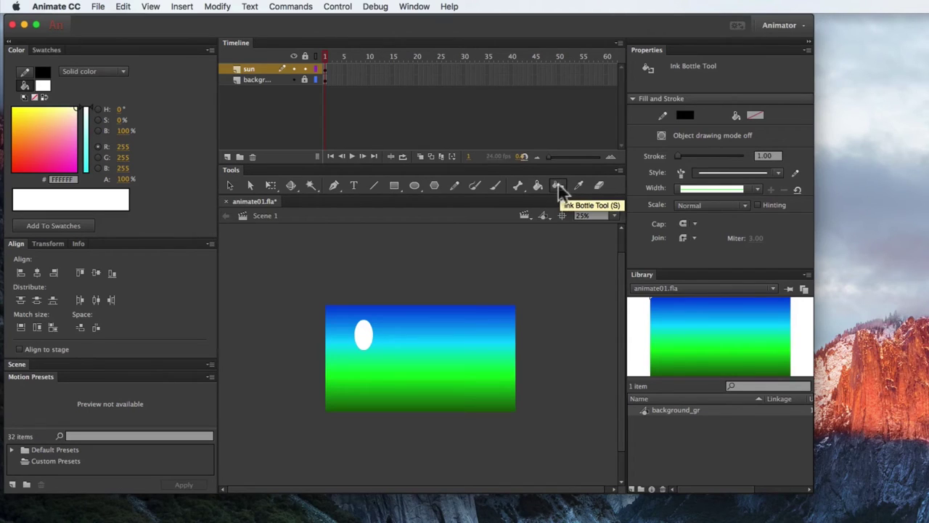
left_click(42, 85)
left_click(90, 117)
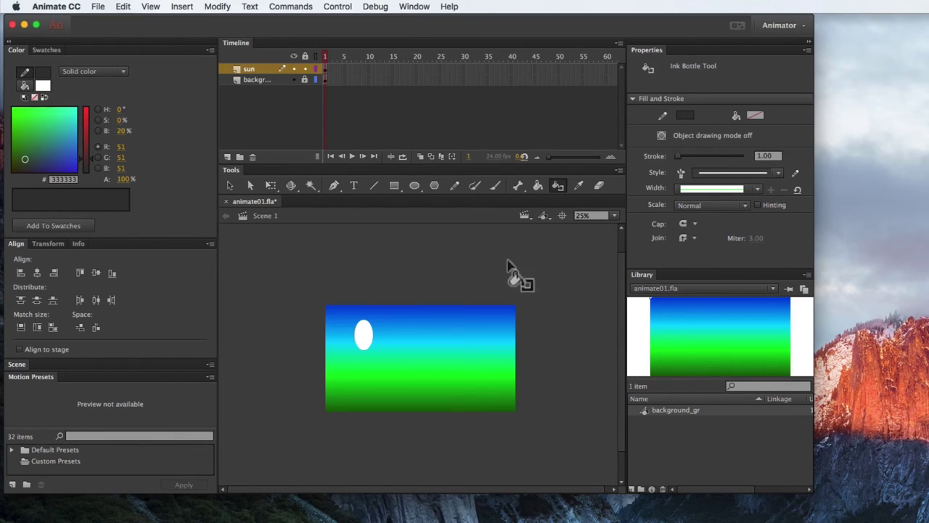
left_click(373, 328)
Step: Set the oval's outline stroke width to 13.20
left_click_drag(679, 156, 702, 155)
left_click(230, 186)
left_click_drag(322, 315, 378, 358)
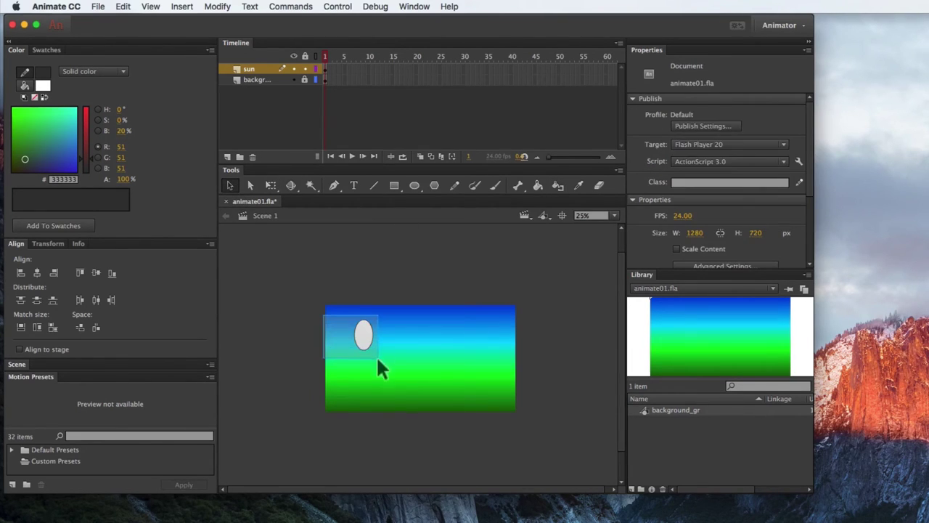
mouse_move(682, 207)
left_mouse_down()
mouse_move(698, 209)
mouse_move(684, 209)
left_mouse_up()
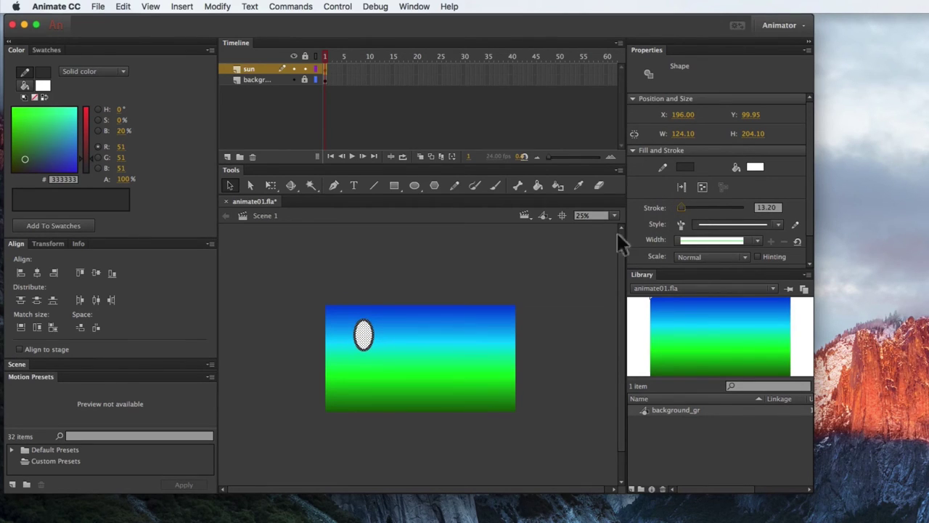
left_click(777, 207)
left_click(778, 209)
key("Return")
left_click(283, 280)
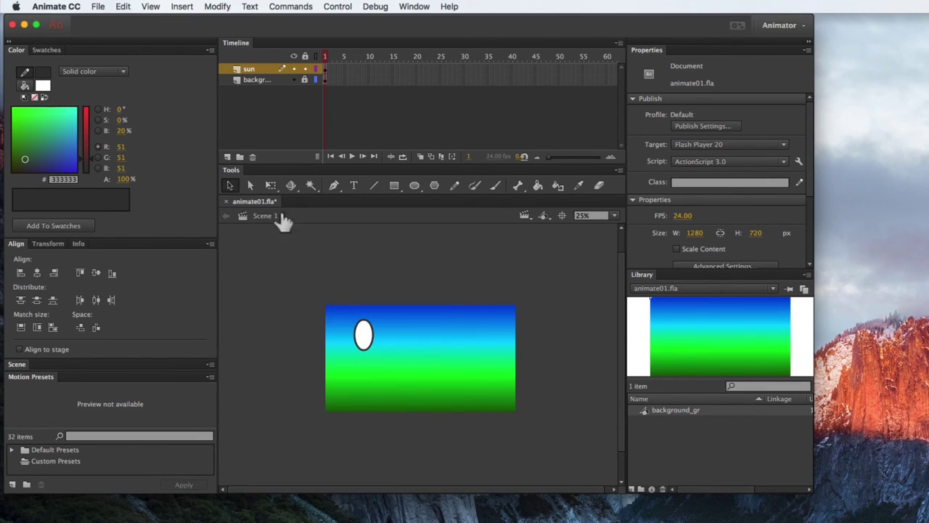
Step: Draw a small oval over the white oval's bottom, then delete its fill and outline
left_click(414, 185)
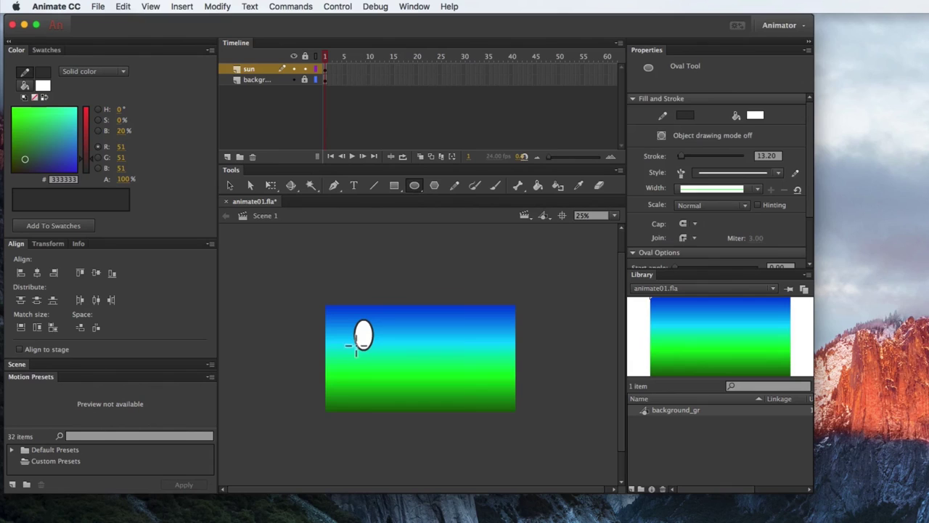
left_click_drag(356, 337, 375, 360)
left_click(231, 185)
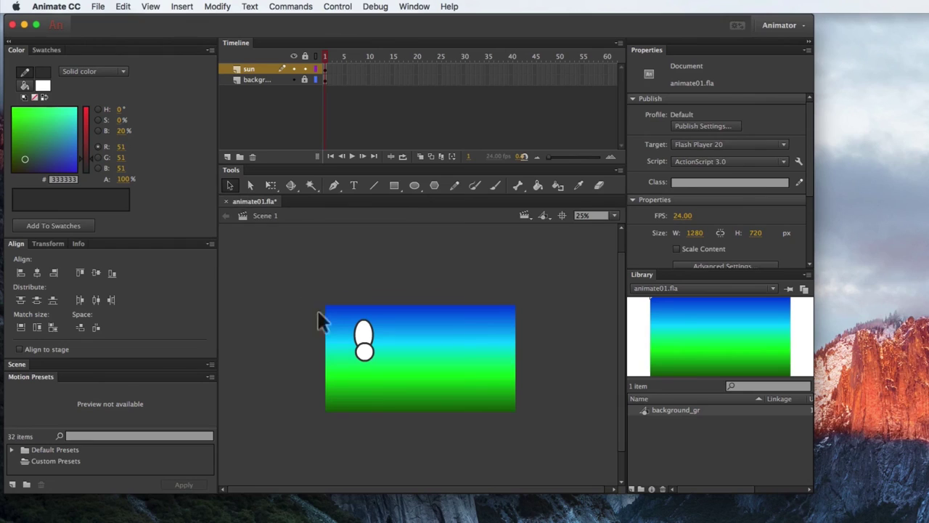
left_click(365, 354)
key("Delete")
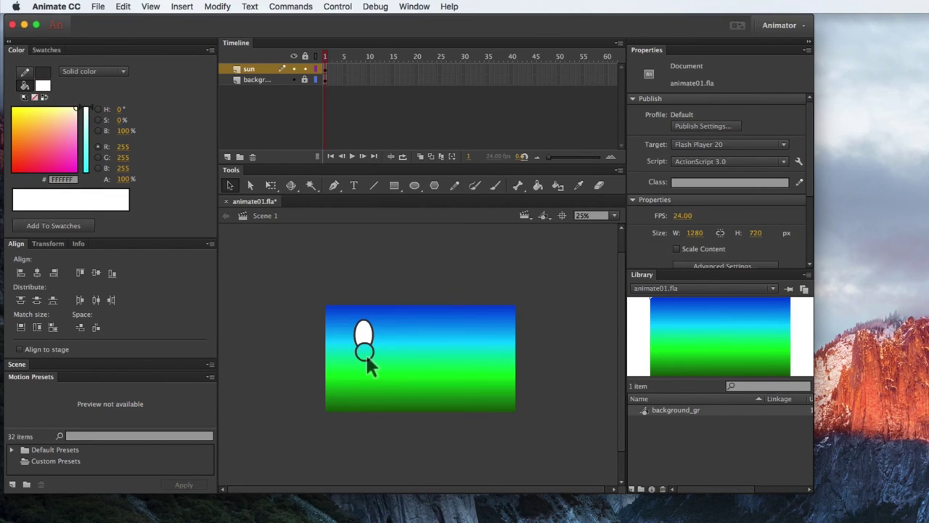
left_click(369, 361)
key("Delete")
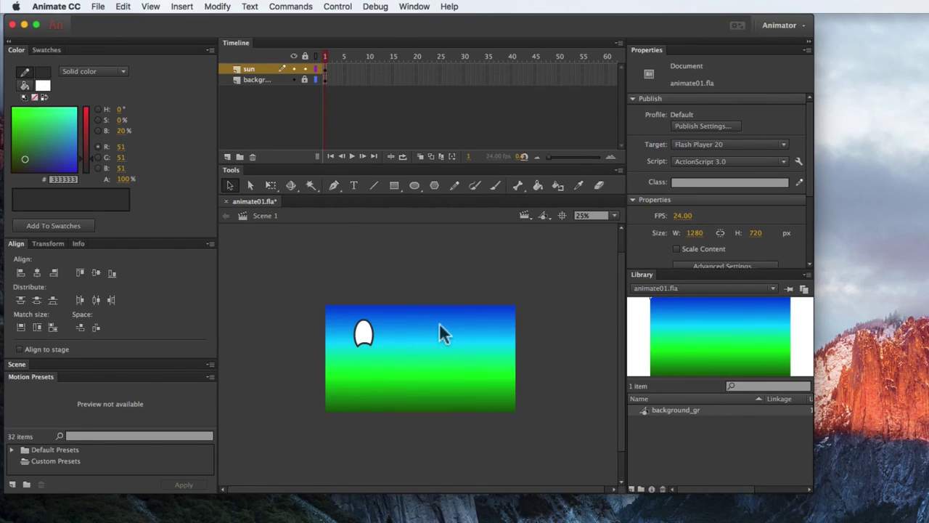